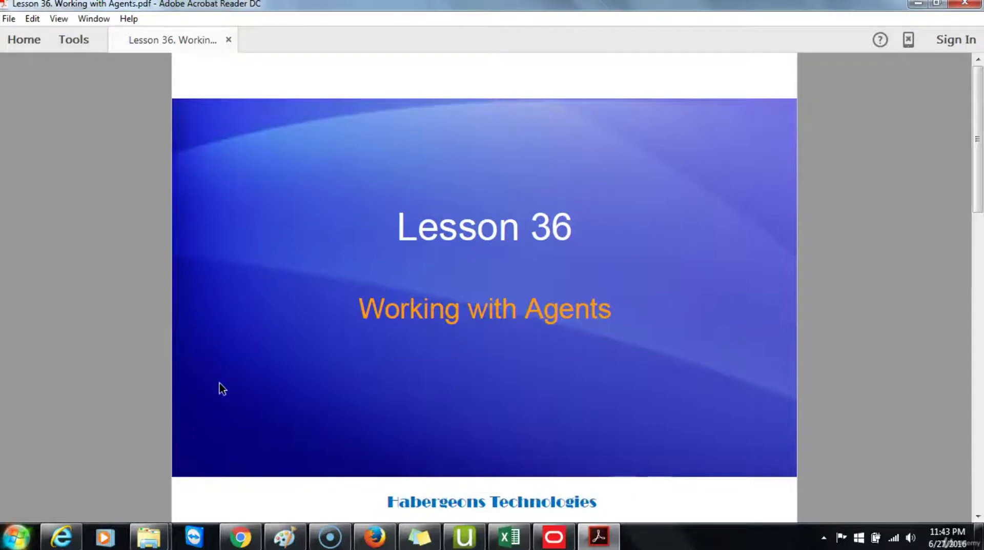
# Step: Scroll the Lesson 36 PDF from the title slide to the 'Working with Agents' overview slide
pyautogui.scroll(-1, 219, 382)
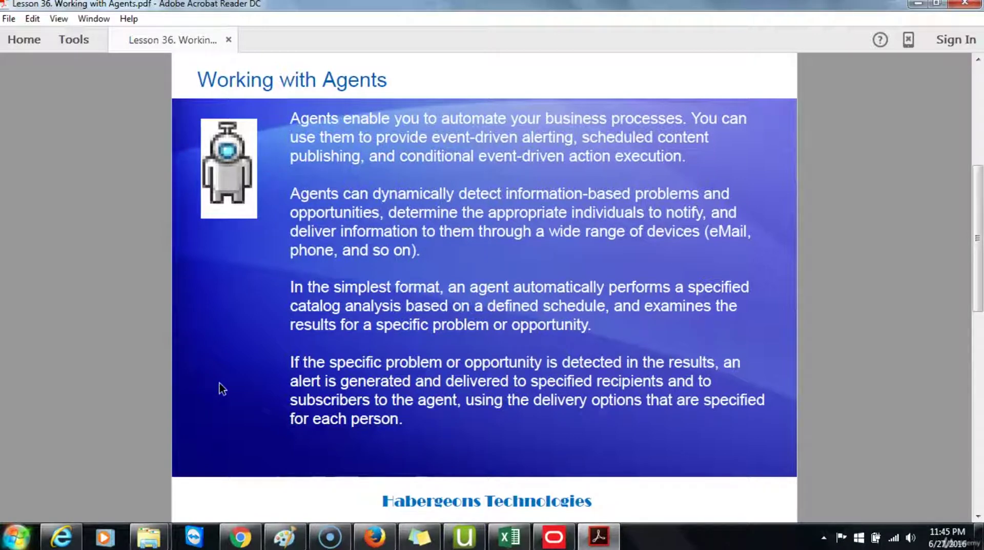
pyautogui.click(231, 384)
# Step: Scroll to the slide listing the two agent exercises, then switch to the Oracle BI home page in Firefox
pyautogui.scroll(-1, 251, 363)
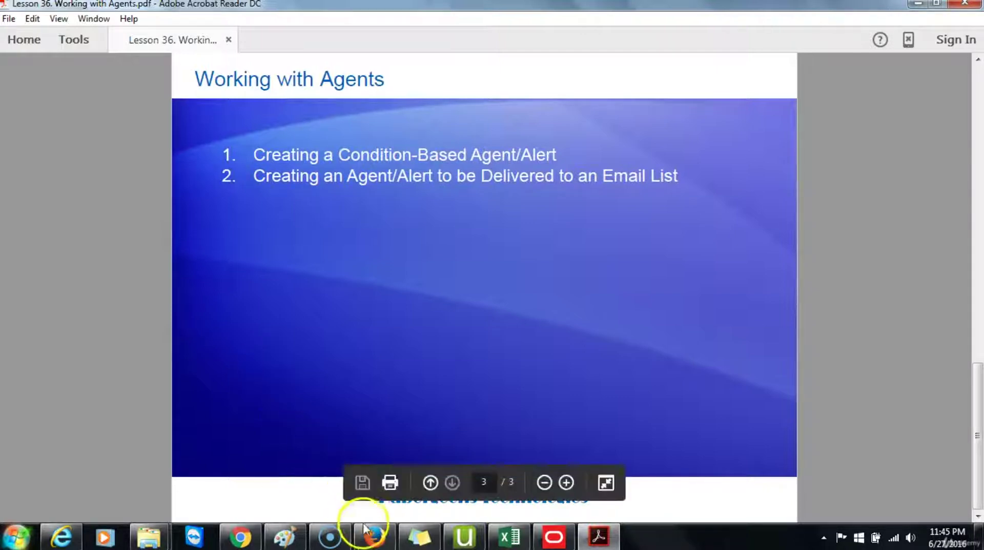
pyautogui.click(375, 537)
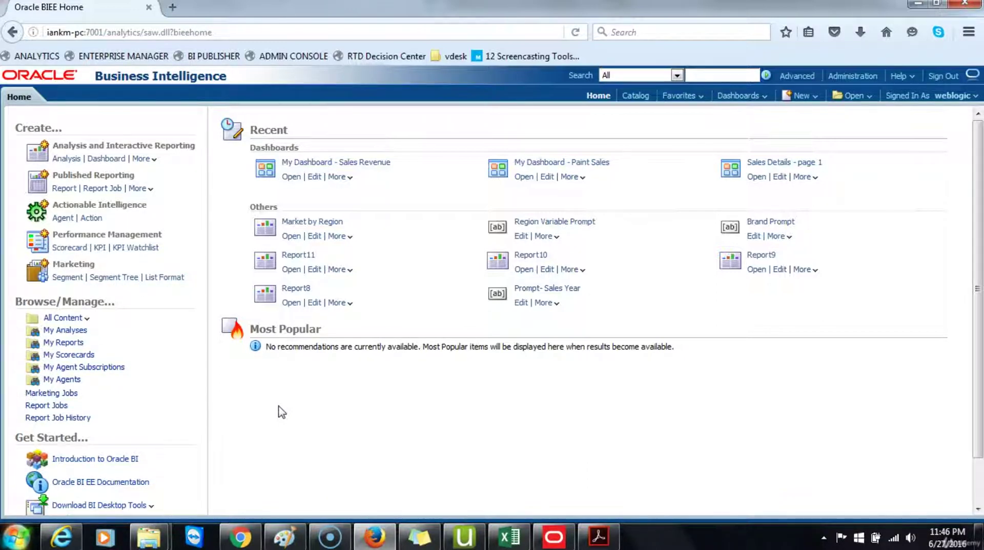
# Step: Create a new untitled agent from the New menu's Actionable Intelligence section
pyautogui.click(815, 100)
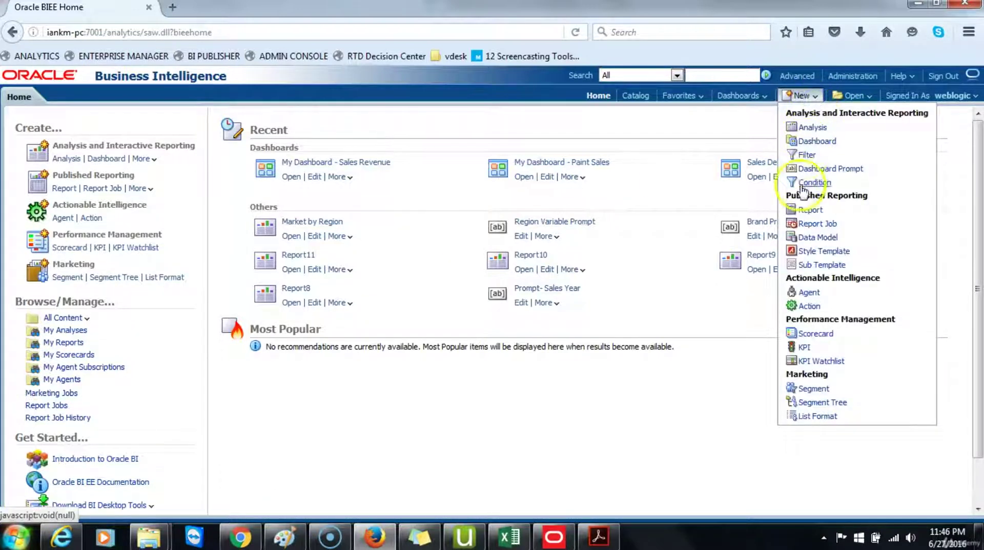
pyautogui.click(809, 291)
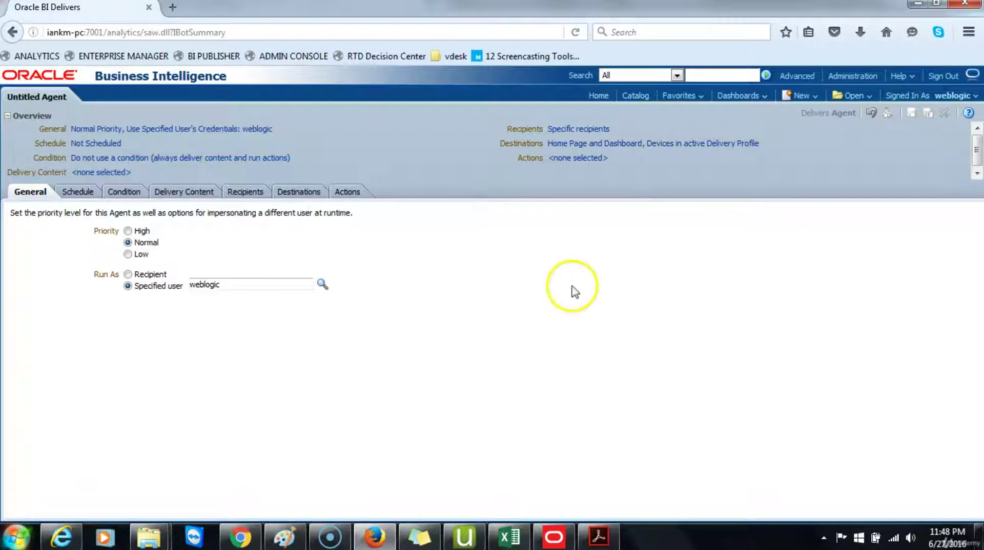
# Step: Open My Account from the weblogic user menu and show its Delivery Options
pyautogui.click(948, 98)
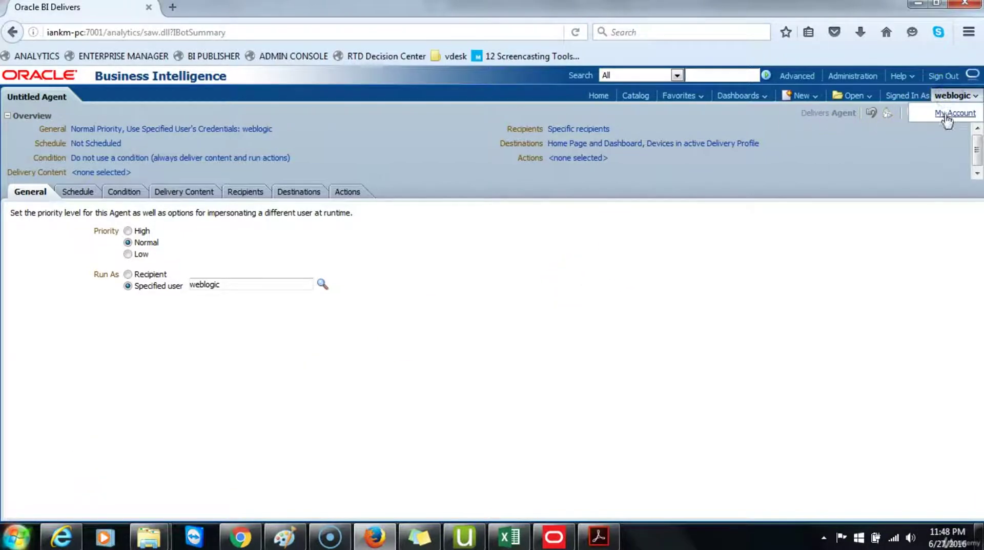
pyautogui.click(946, 113)
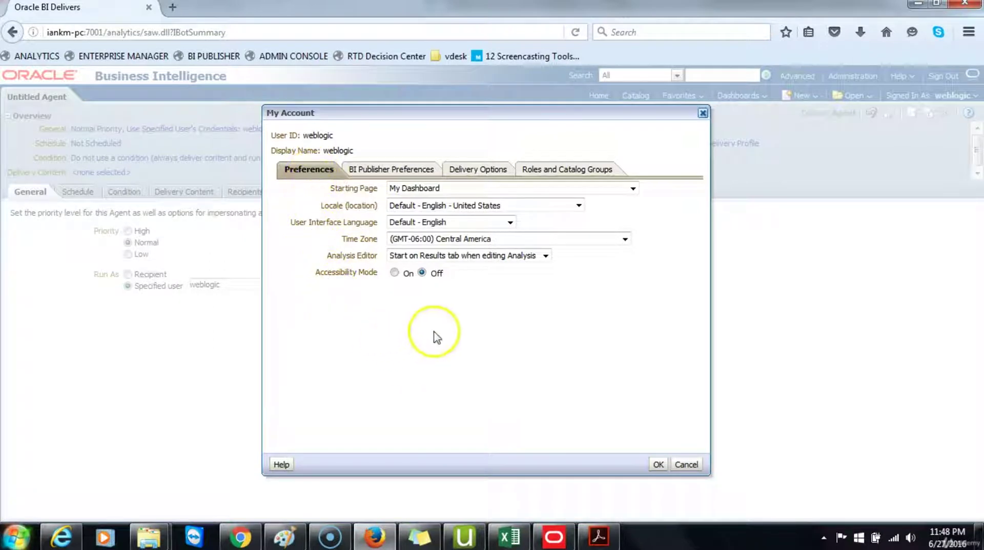
pyautogui.click(491, 174)
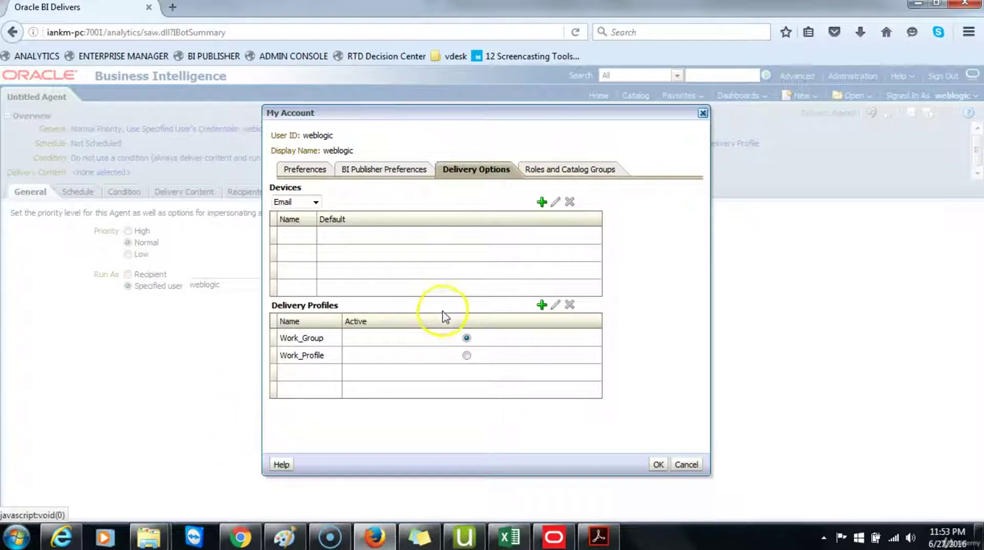
pyautogui.click(542, 202)
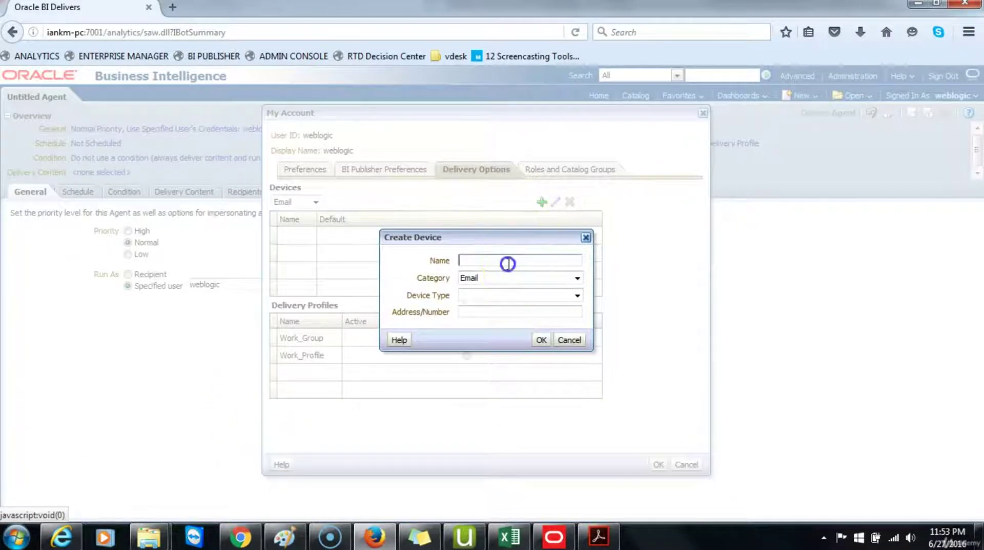
pyautogui.click(501, 279)
pyautogui.click(497, 291)
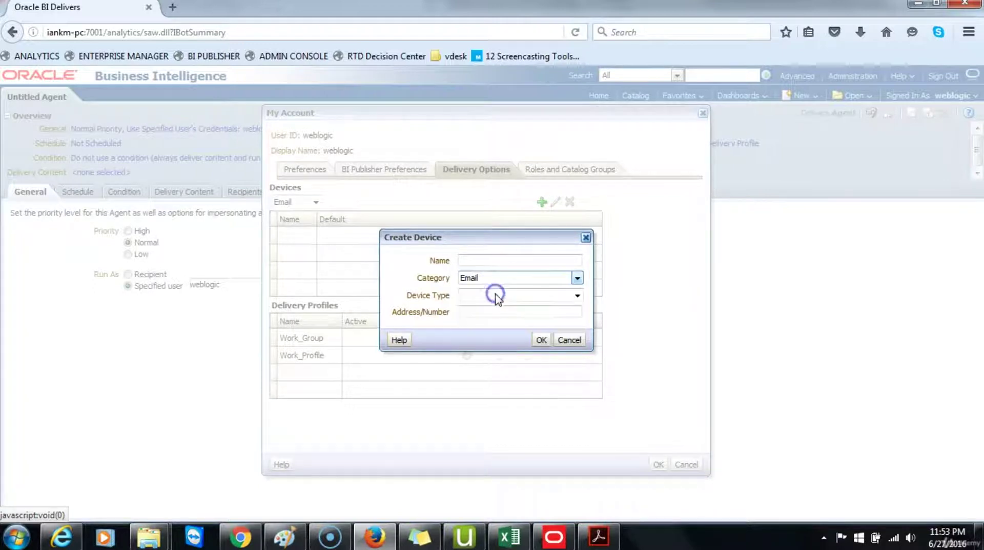
pyautogui.click(513, 262)
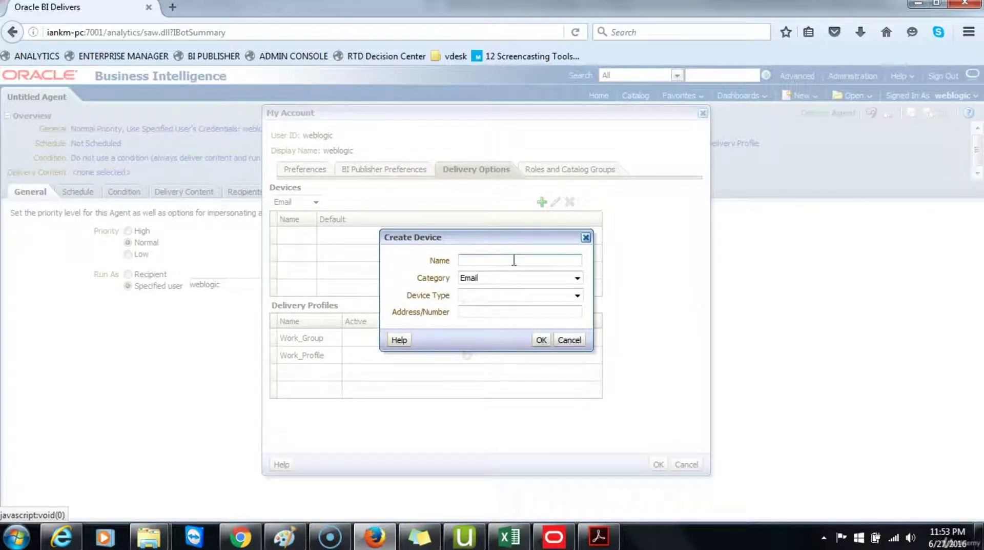
pyautogui.write('Email')
pyautogui.click(512, 296)
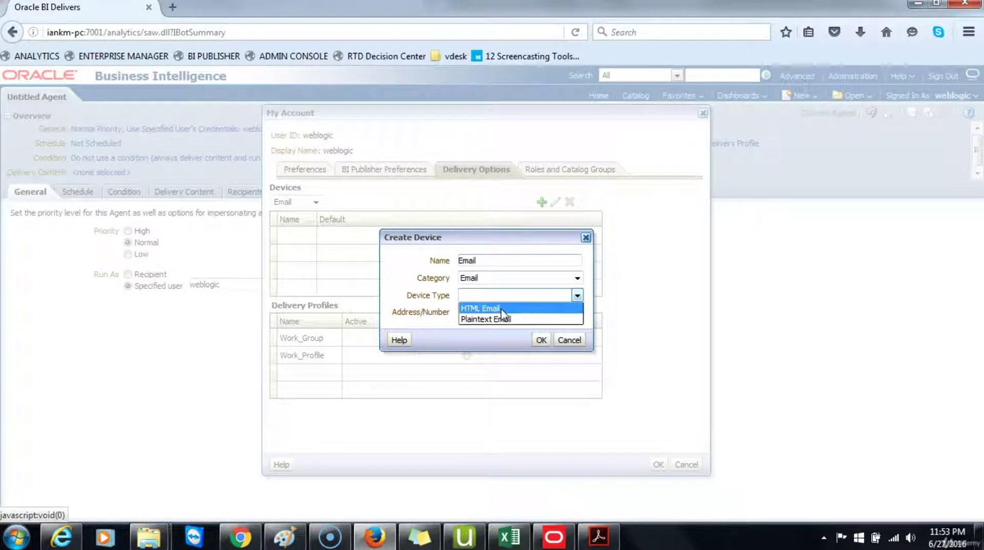
pyautogui.click(502, 310)
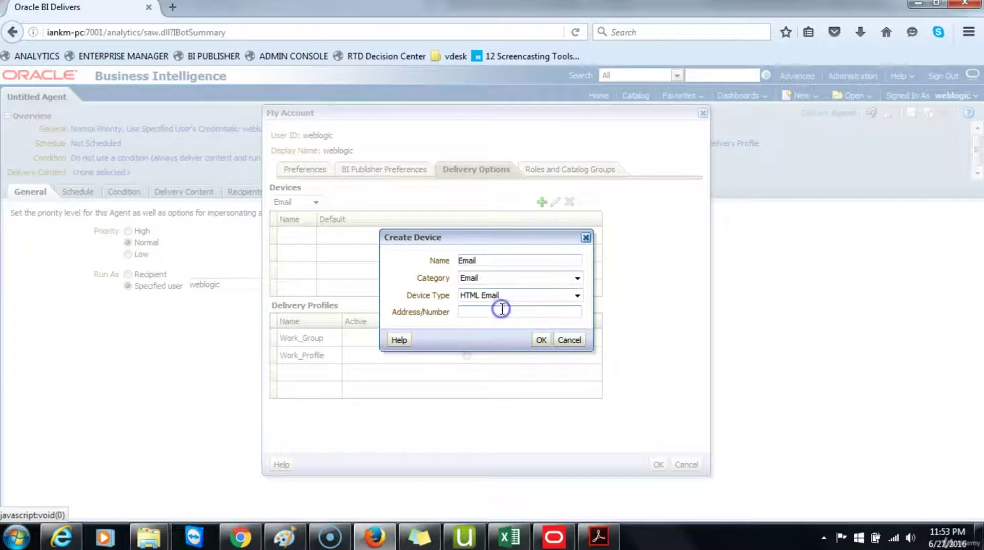
pyautogui.click(495, 316)
pyautogui.click(624, 305)
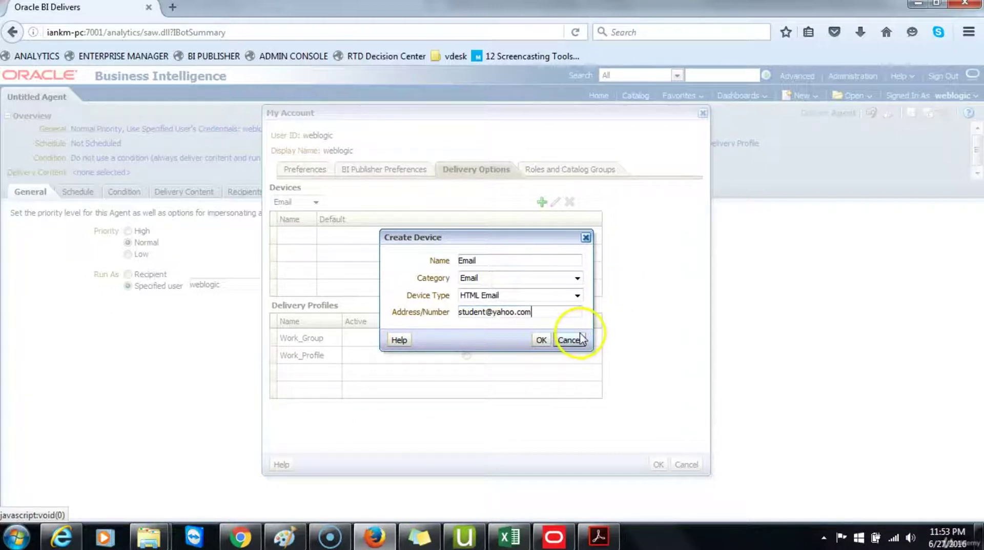
pyautogui.click(539, 339)
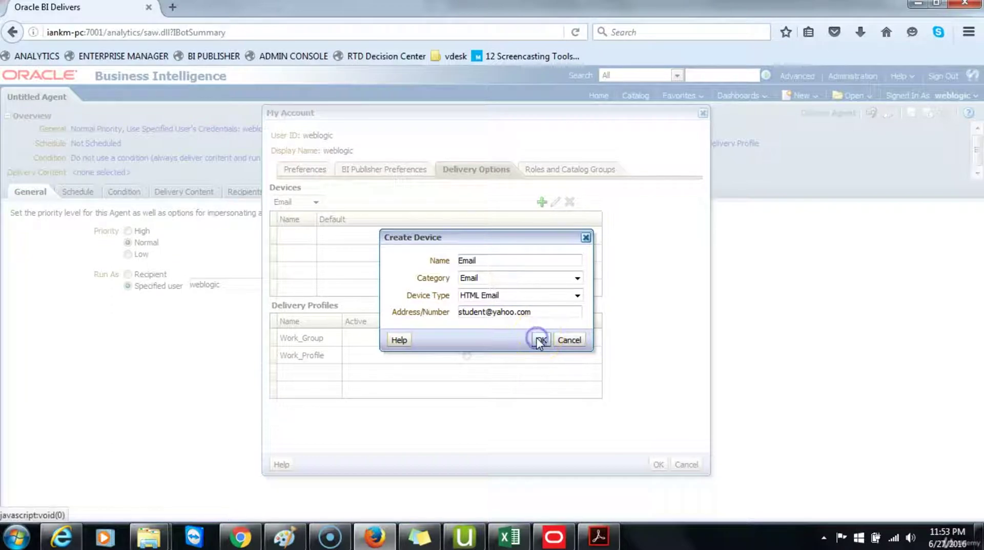
pyautogui.click(540, 341)
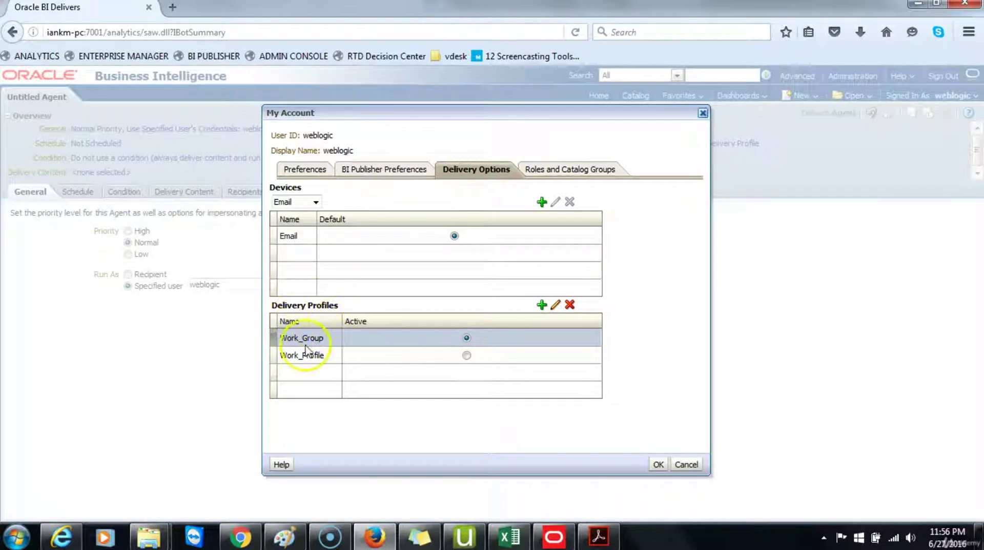
pyautogui.click(310, 339)
pyautogui.click(305, 362)
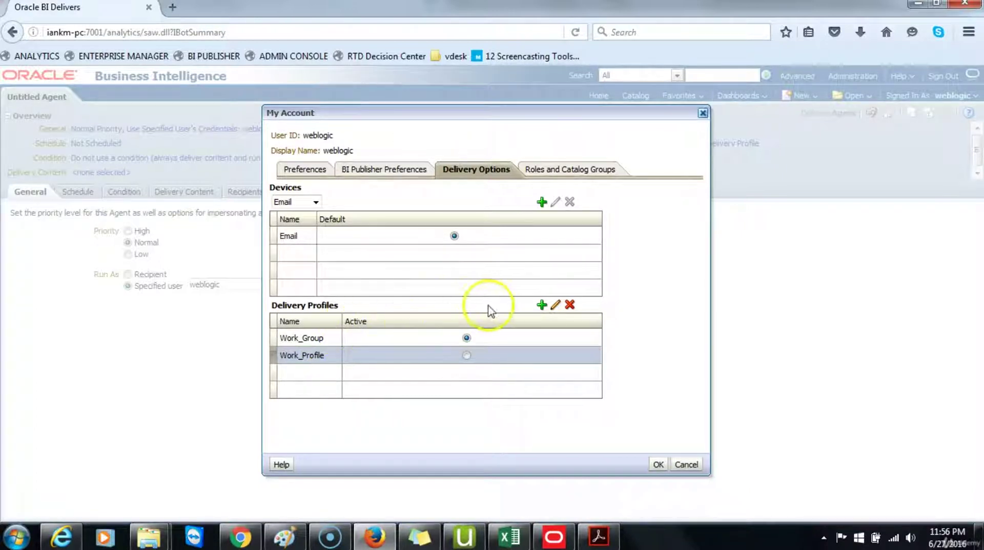
pyautogui.click(541, 306)
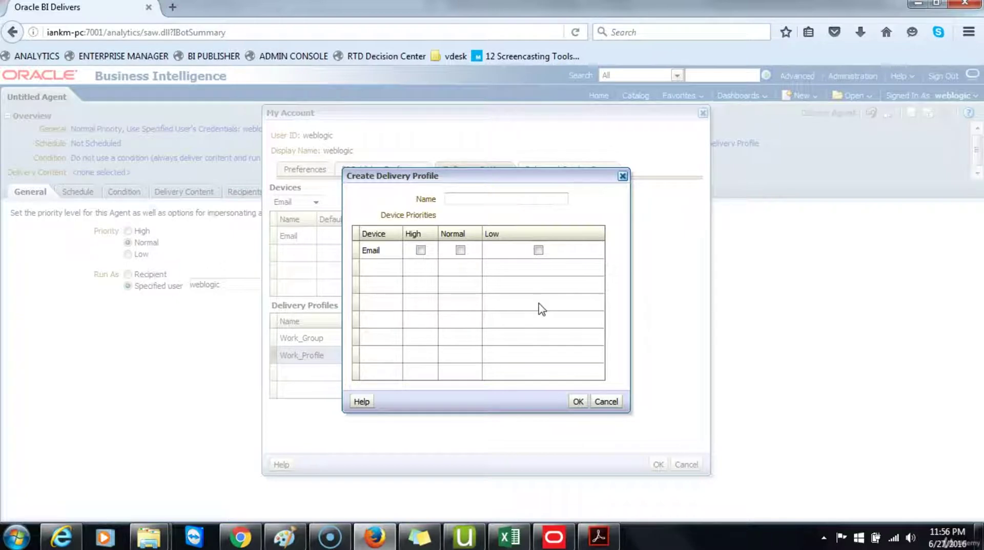
pyautogui.click(492, 200)
pyautogui.click(344, 258)
pyautogui.click(607, 402)
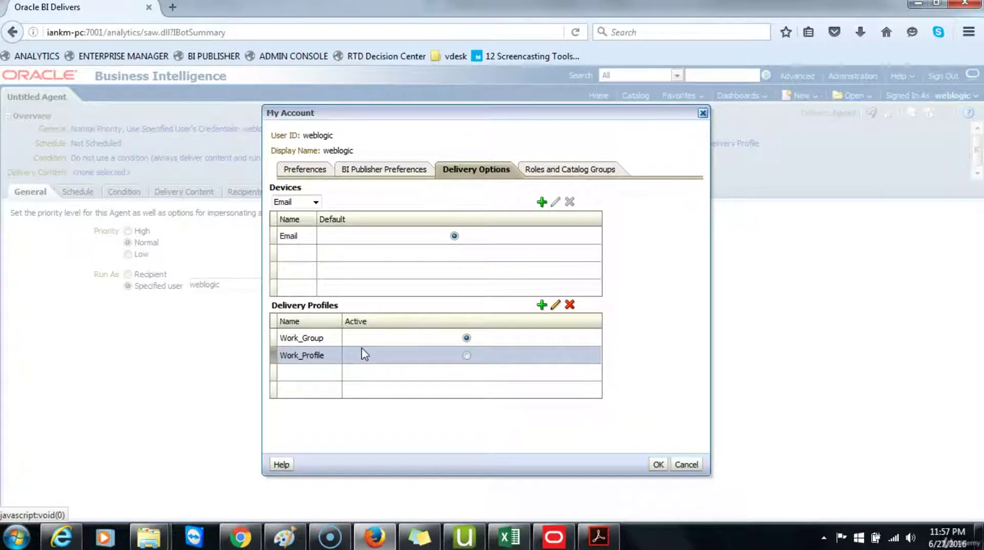
pyautogui.click(372, 355)
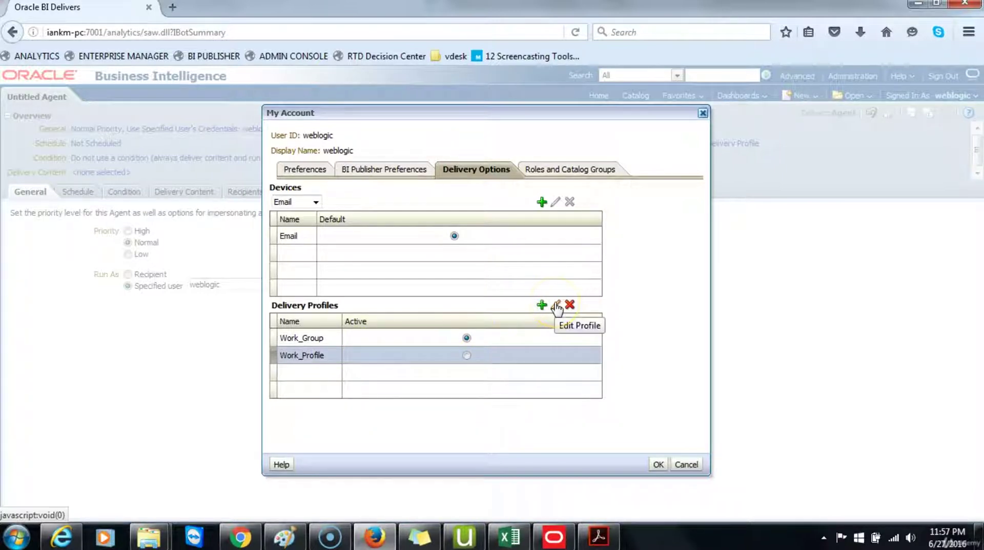
pyautogui.click(556, 306)
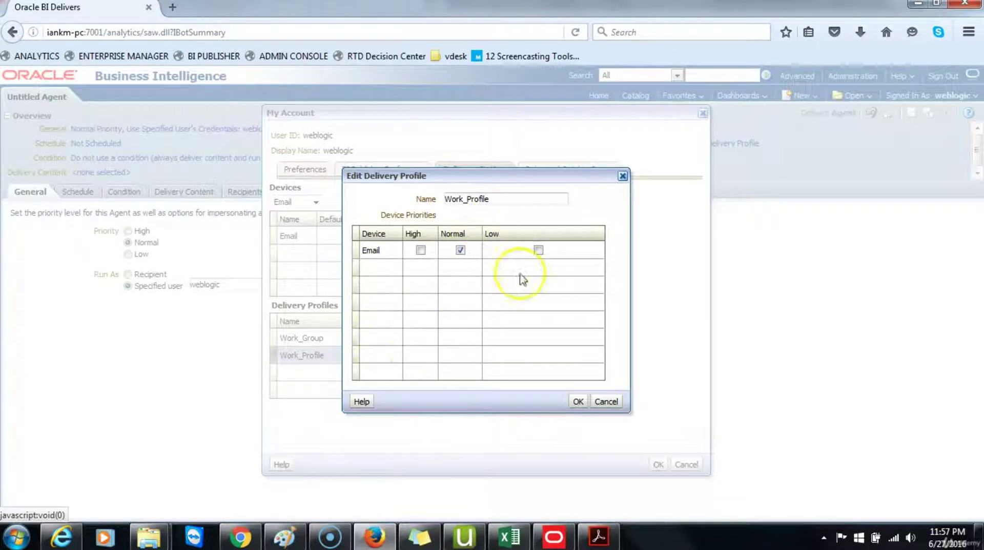
pyautogui.click(606, 402)
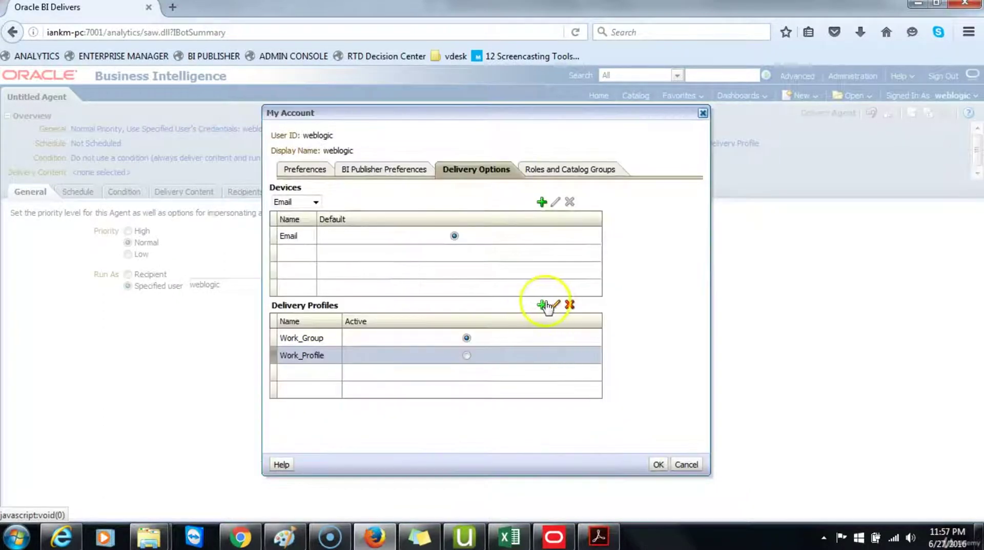
pyautogui.click(541, 303)
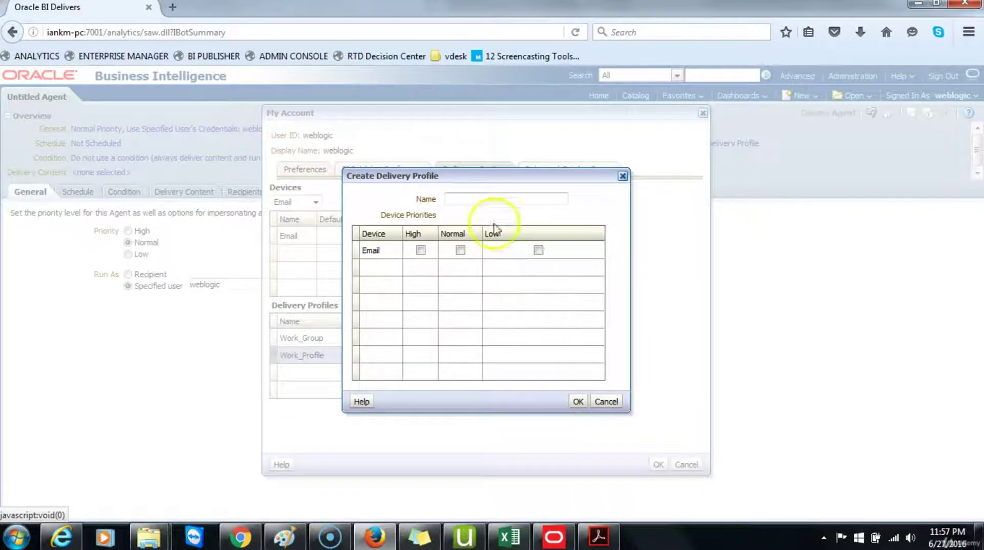
pyautogui.click(495, 197)
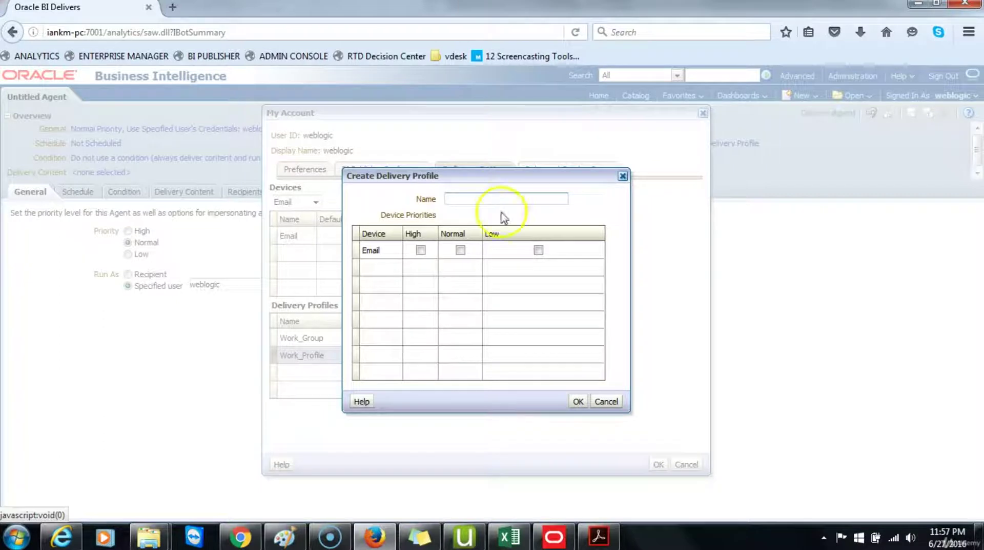
pyautogui.click(582, 405)
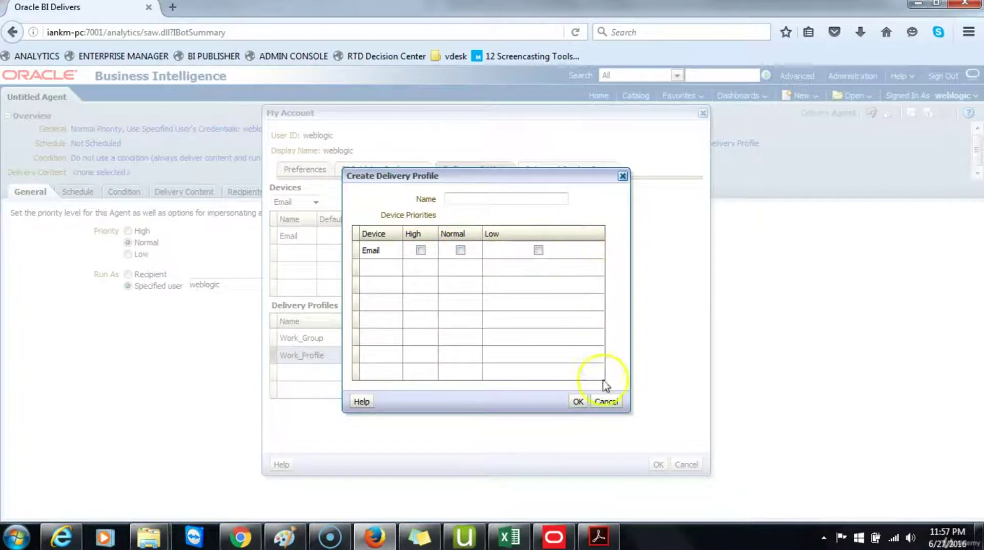
pyautogui.click(610, 400)
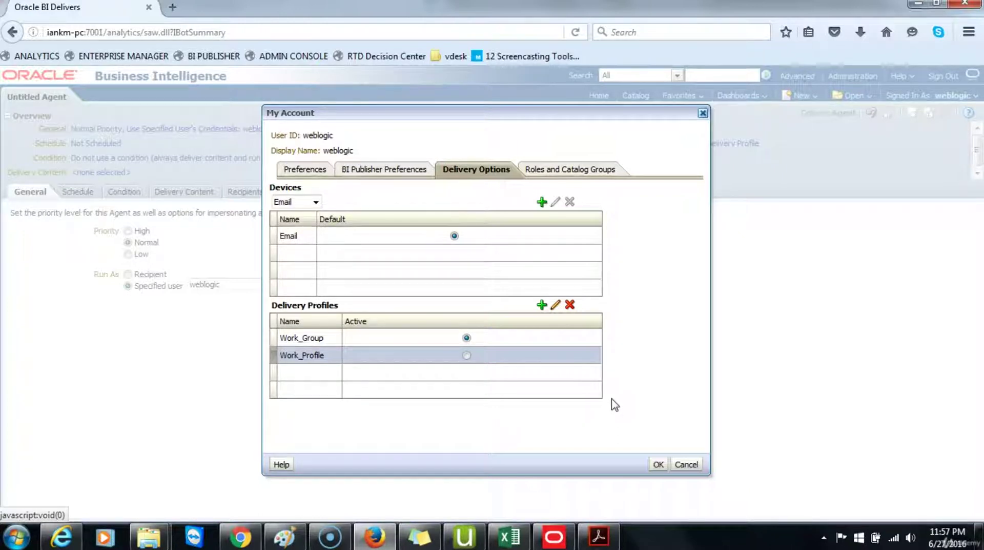
# Step: Close My Account, keep the agent at Normal priority run as weblogic, and view its Condition settings
pyautogui.click(628, 436)
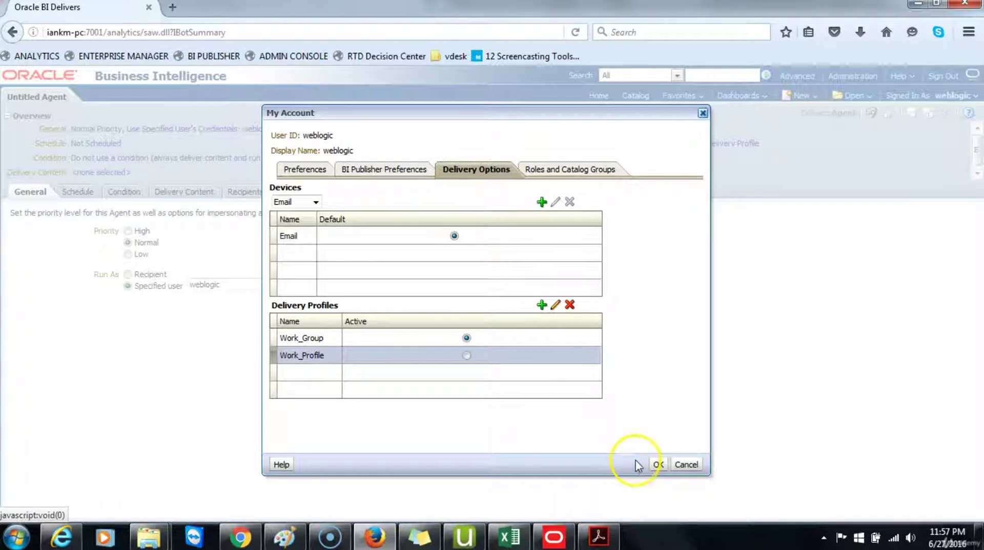
pyautogui.click(658, 464)
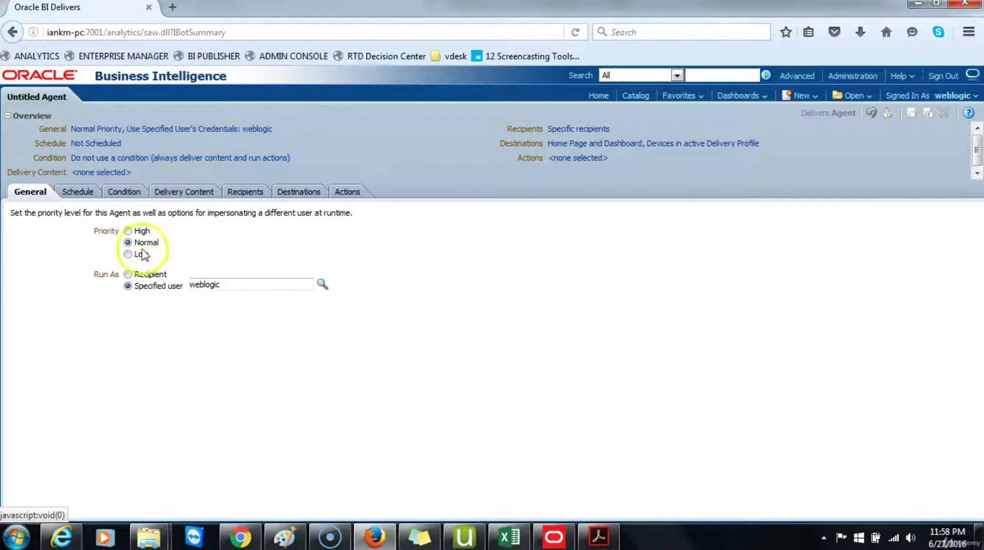
pyautogui.click(128, 243)
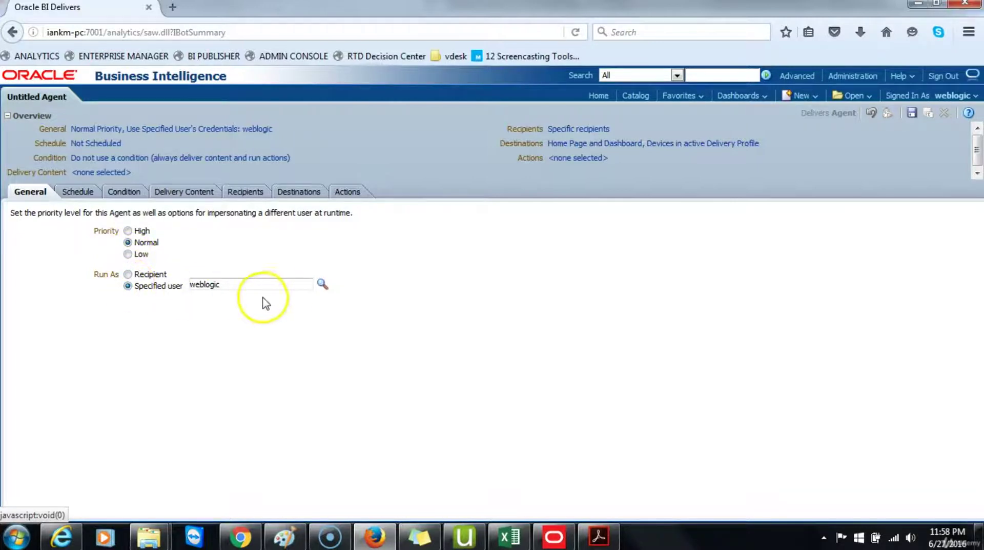
pyautogui.click(241, 286)
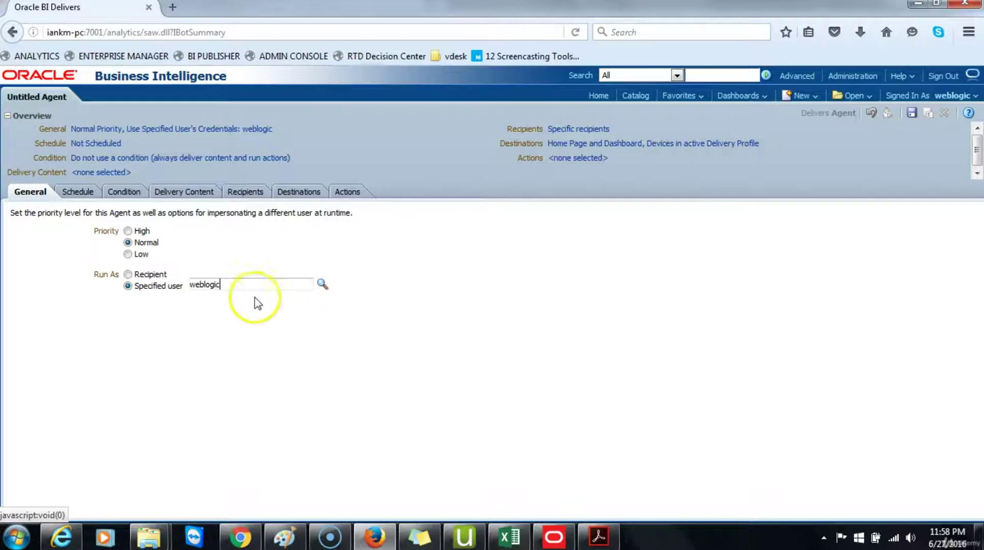
pyautogui.click(126, 192)
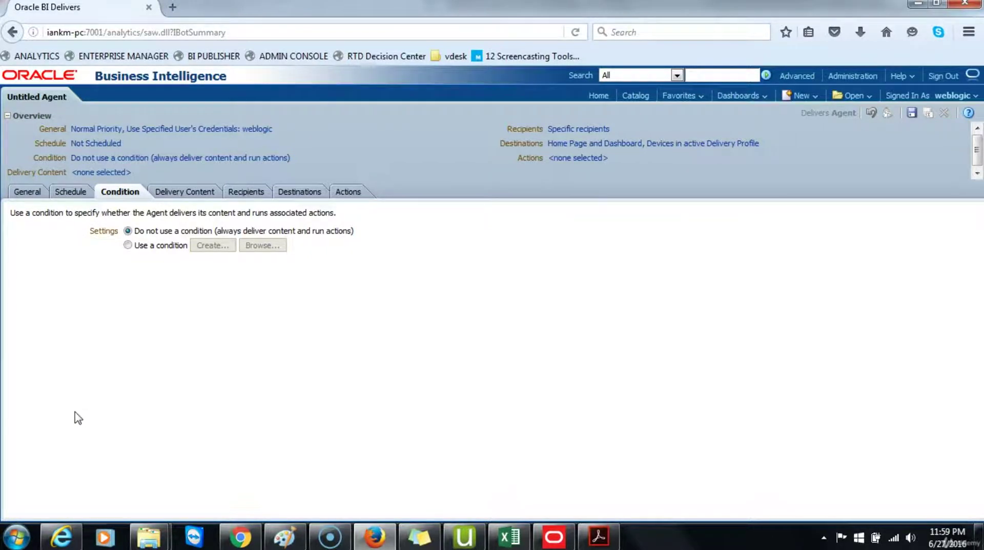
# Step: Switch the agent to 'Use a condition' and start creating a new condition
pyautogui.click(128, 244)
pyautogui.click(211, 245)
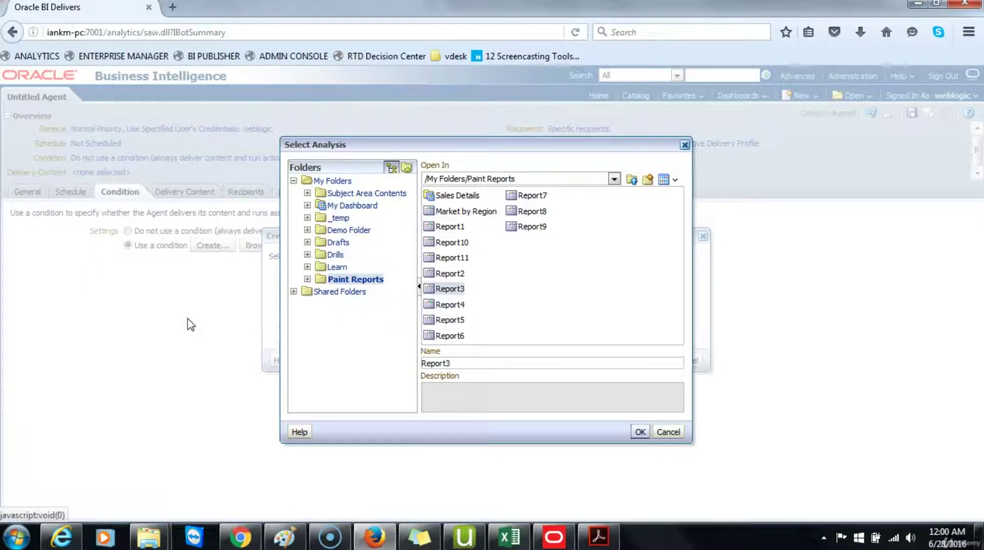
# Step: Pick Report3 from My Folders > Paint Reports as the condition's analysis
pyautogui.click(640, 431)
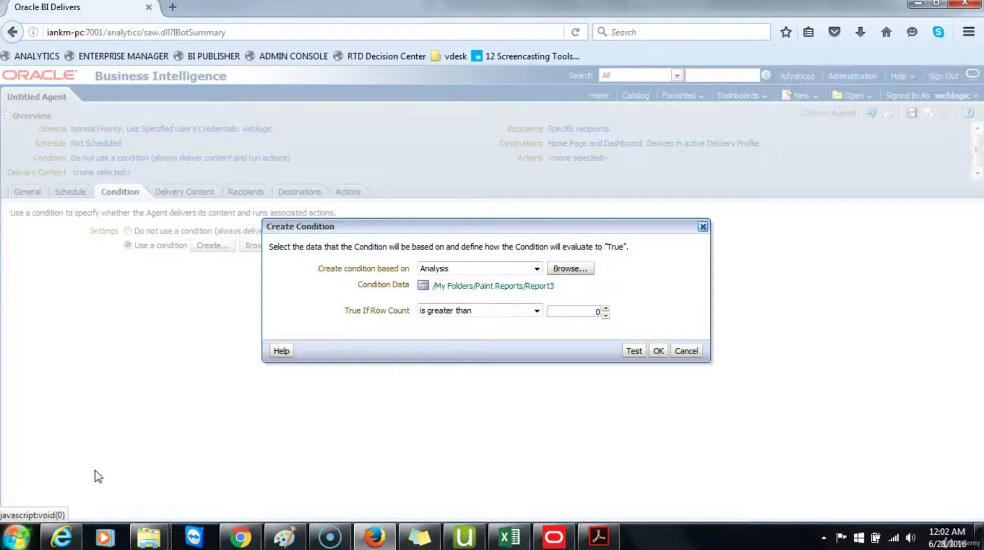
# Step: Set the condition to Report3 row count greater than 1, confirm it tests True, and save it
pyautogui.click(606, 309)
pyautogui.click(634, 350)
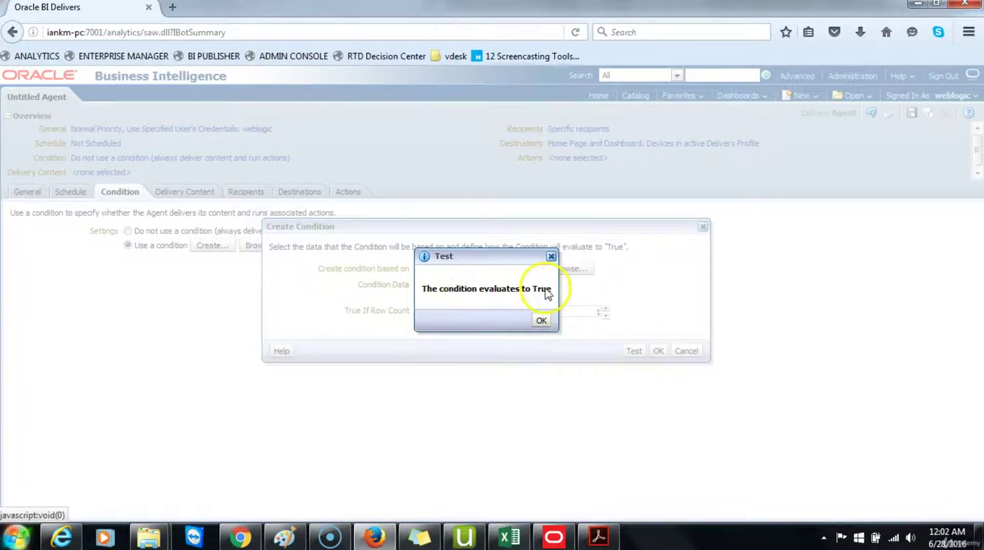
pyautogui.click(542, 320)
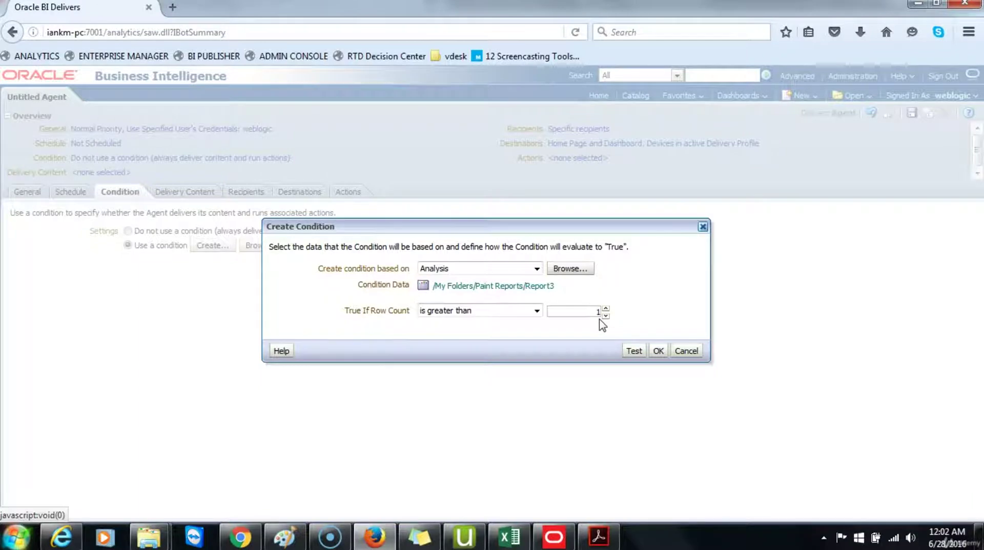
pyautogui.click(658, 350)
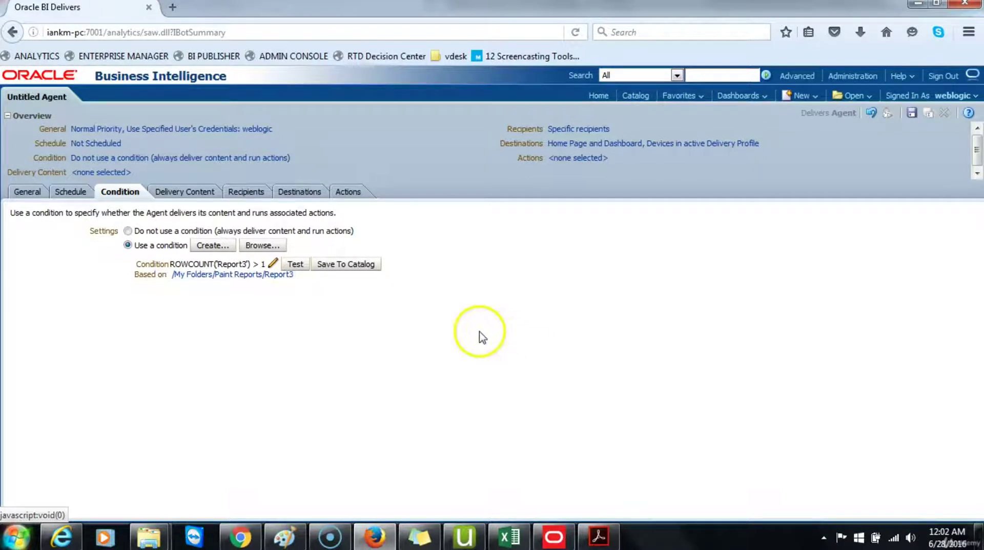
pyautogui.click(81, 199)
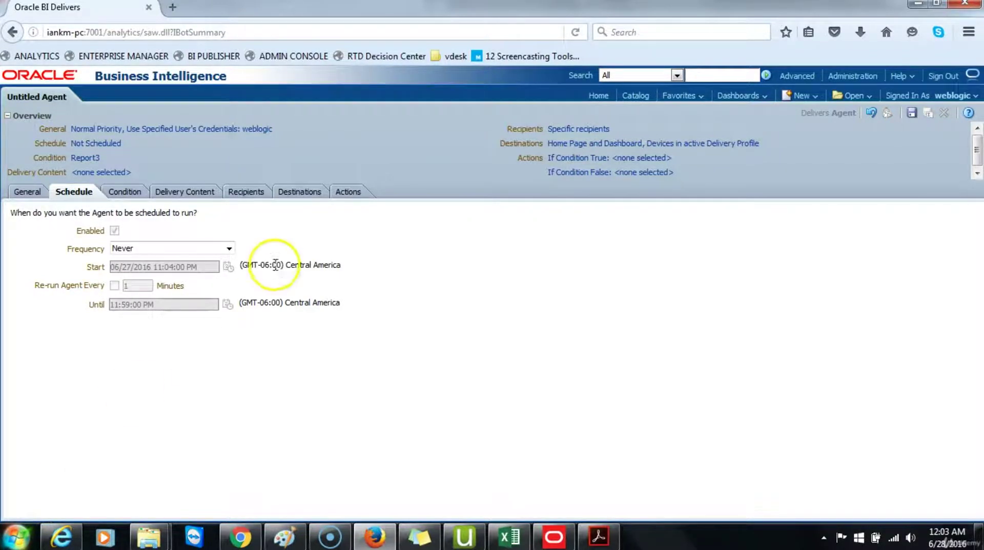
# Step: Schedule the agent to run Once at 06/28/2016 12:04 PM, (GMT-06:00) Central Time (US & Canada)
pyautogui.click(228, 250)
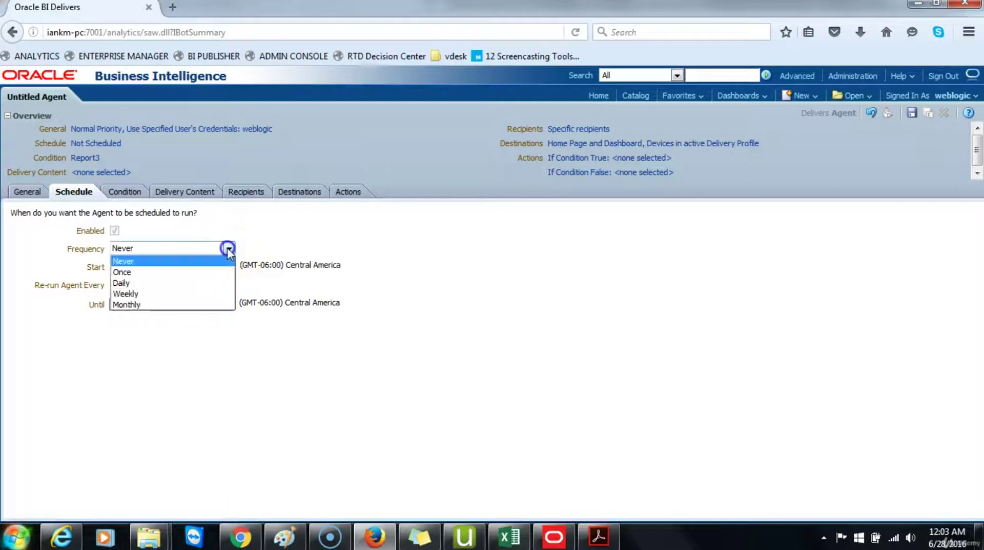
pyautogui.click(211, 273)
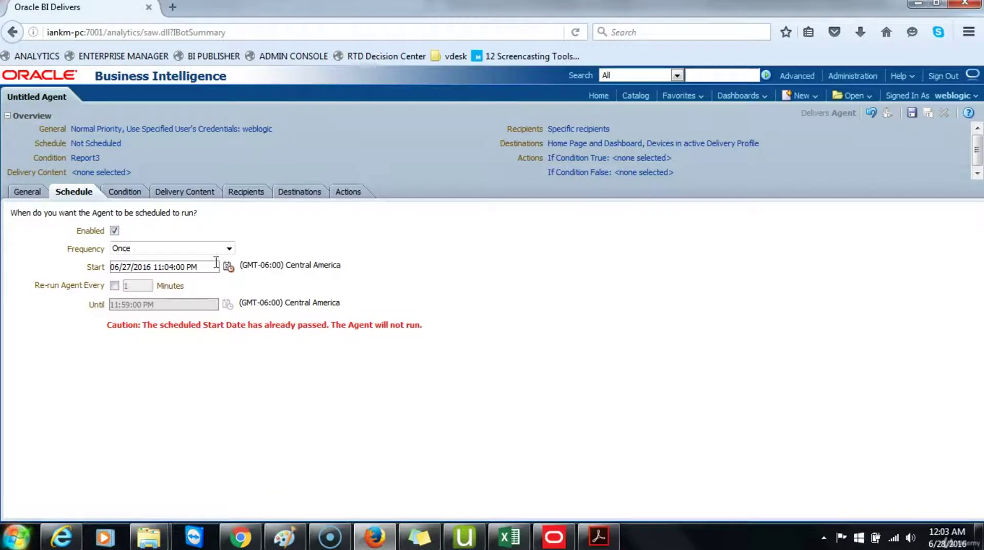
pyautogui.click(228, 267)
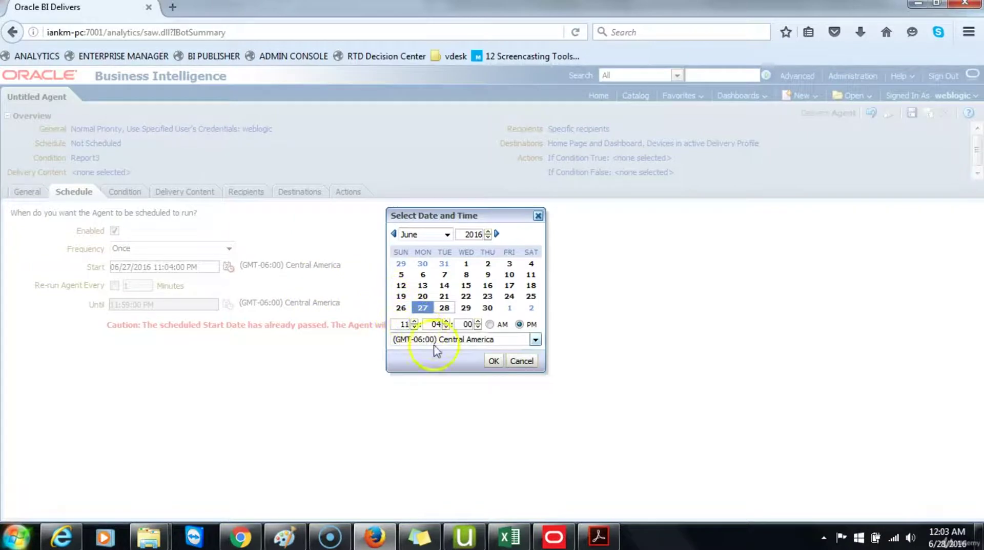
pyautogui.click(535, 340)
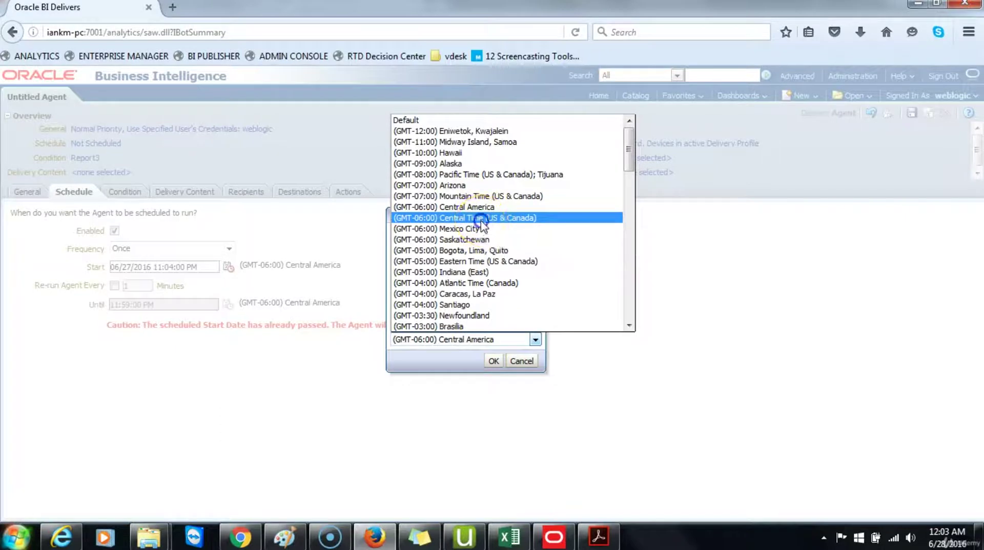
pyautogui.click(476, 218)
pyautogui.click(493, 361)
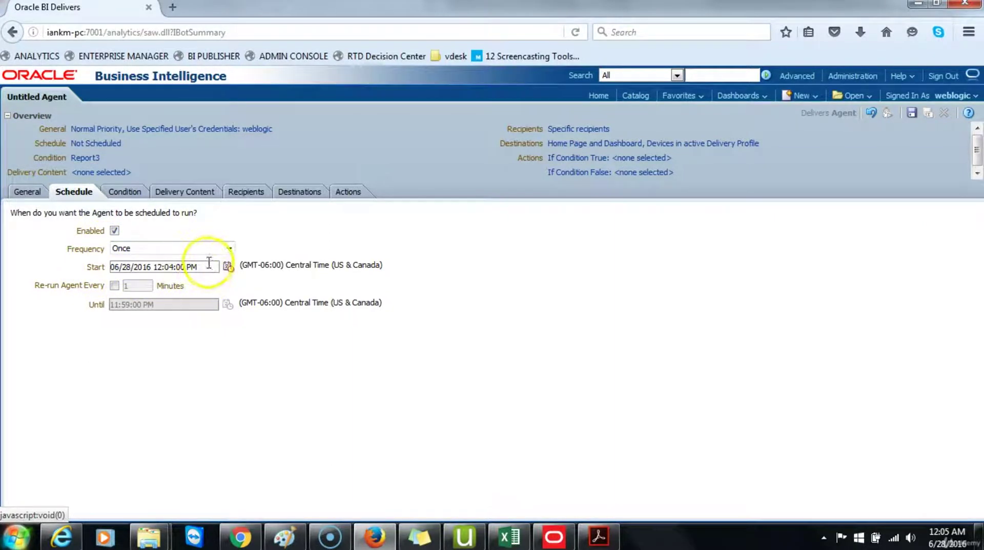
# Step: On the agent's Recipients tab, confirm weblogic as the only direct recipient
pyautogui.click(253, 193)
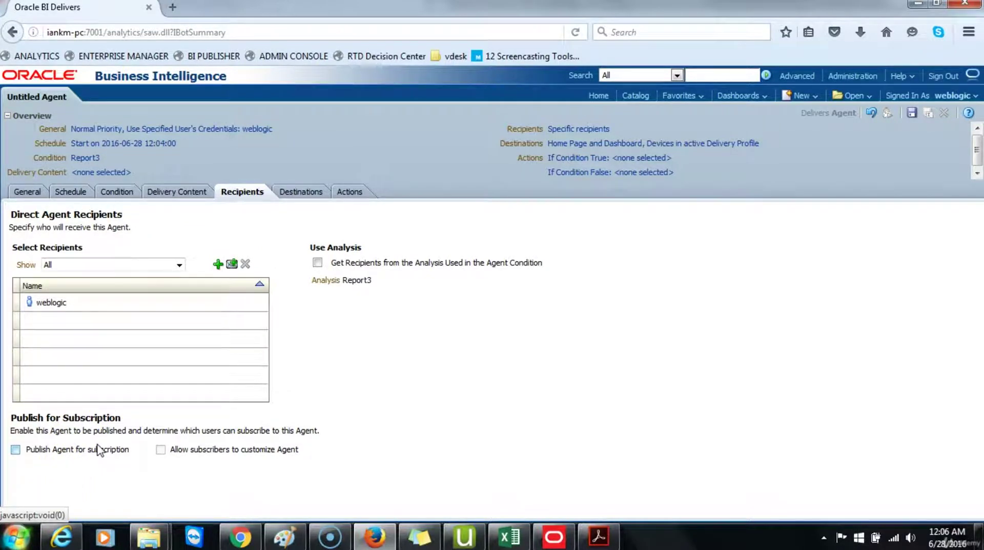
pyautogui.click(72, 307)
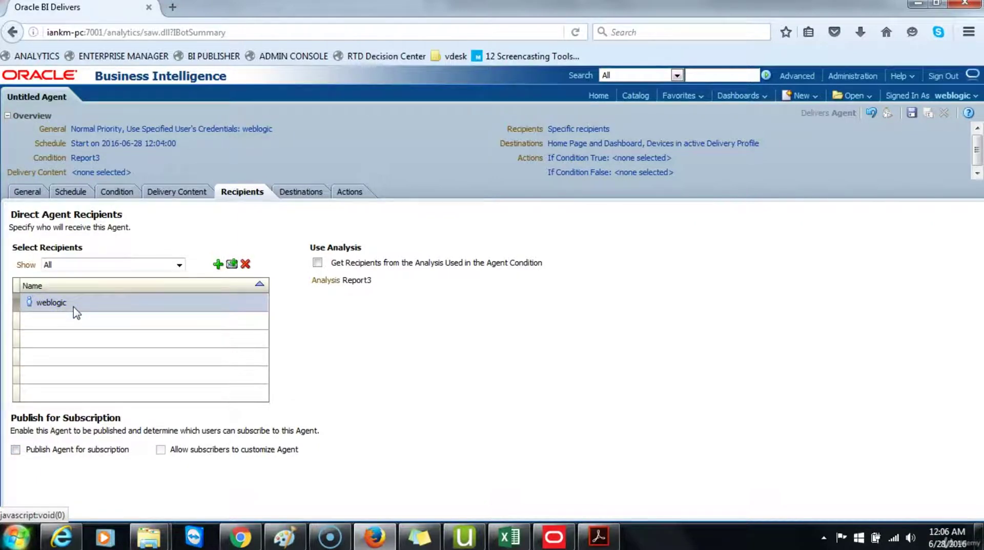
pyautogui.click(68, 327)
# Step: Set the agent's delivery subject to 'Report3 -Sales Report'
pyautogui.click(178, 194)
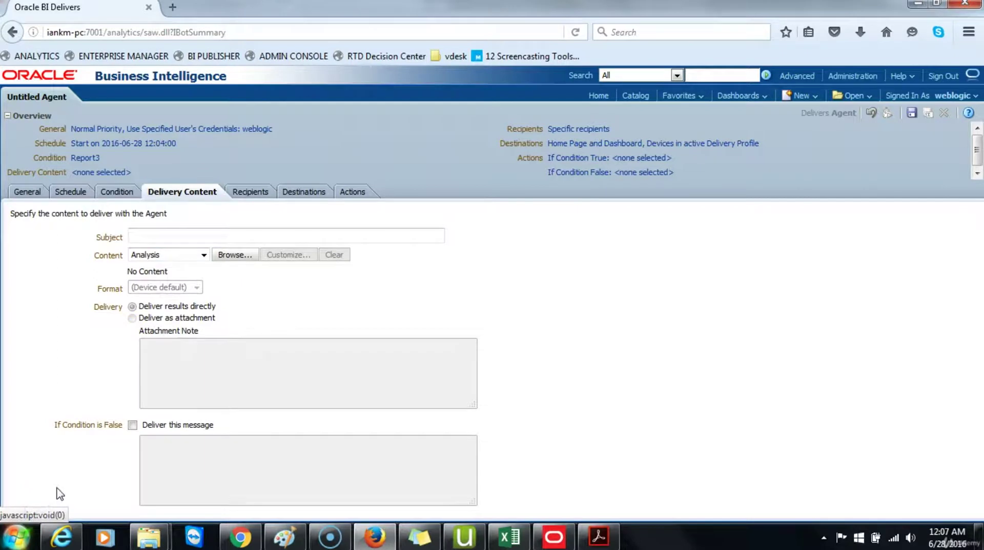
pyautogui.click(173, 237)
pyautogui.write('Report3 -')
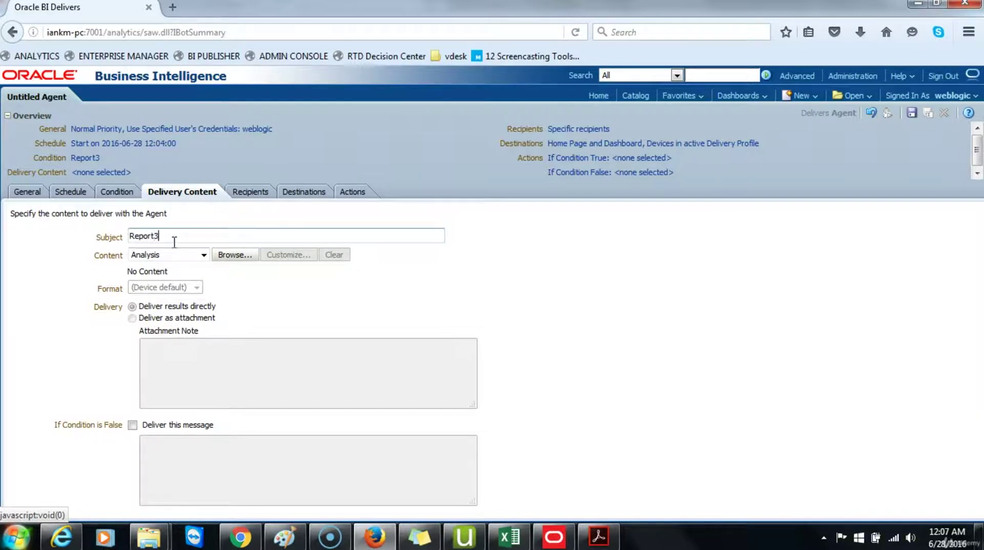
pyautogui.write('Sales Report')
# Step: Choose My Folders > Paint Reports > Report3 as the agent's delivery content
pyautogui.click(244, 256)
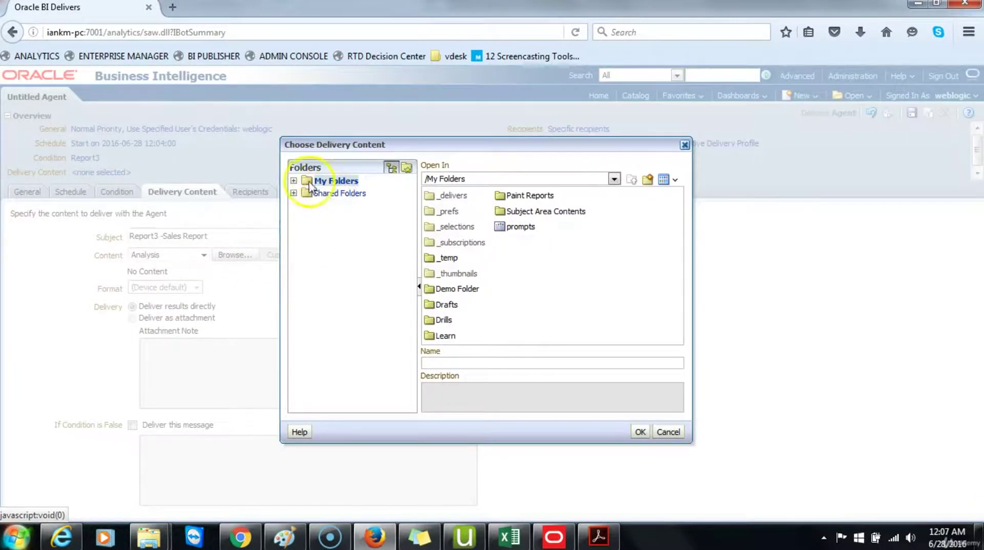
pyautogui.click(293, 181)
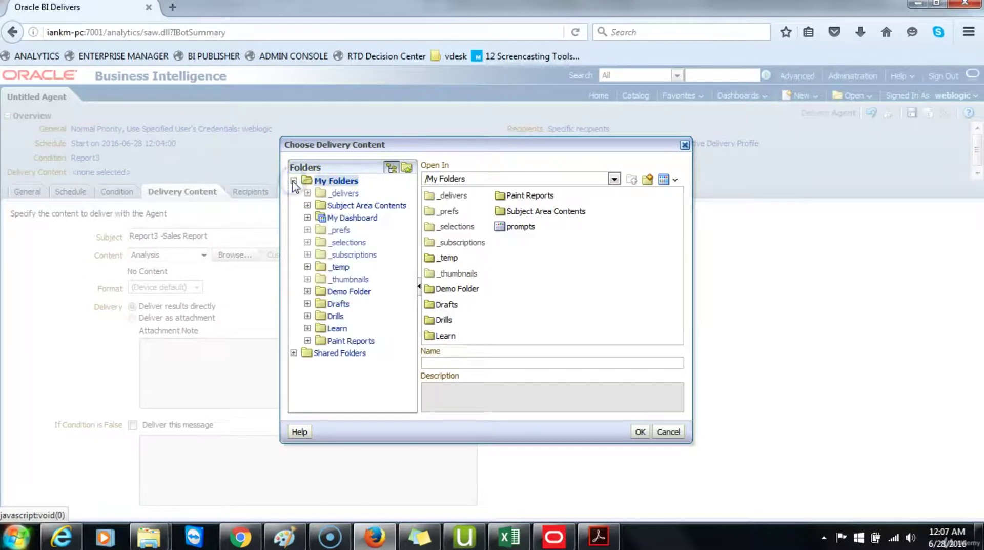
pyautogui.click(343, 341)
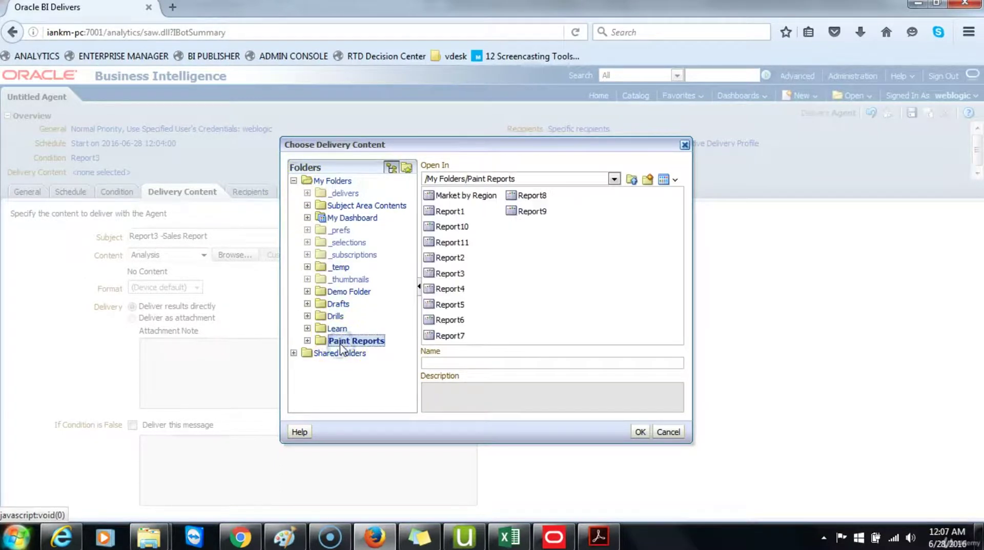
pyautogui.click(450, 275)
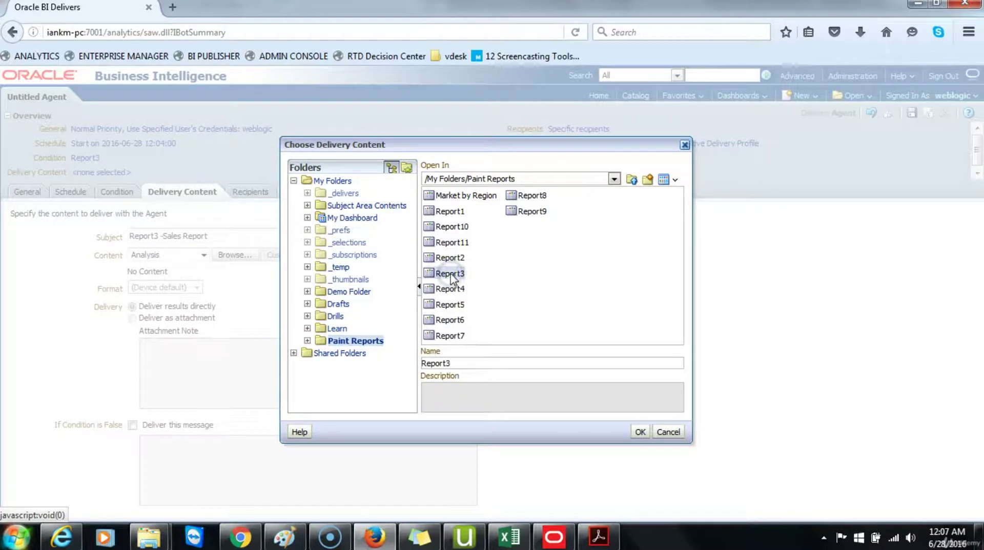
pyautogui.click(641, 431)
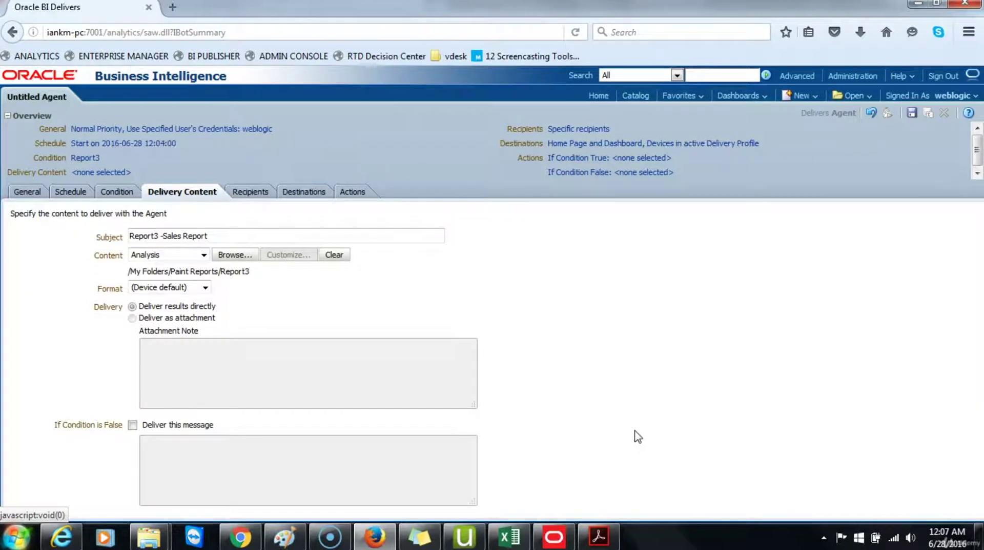
pyautogui.click(633, 424)
# Step: Review the destinations: Home Page and Dashboard plus devices in the active delivery profile
pyautogui.click(304, 194)
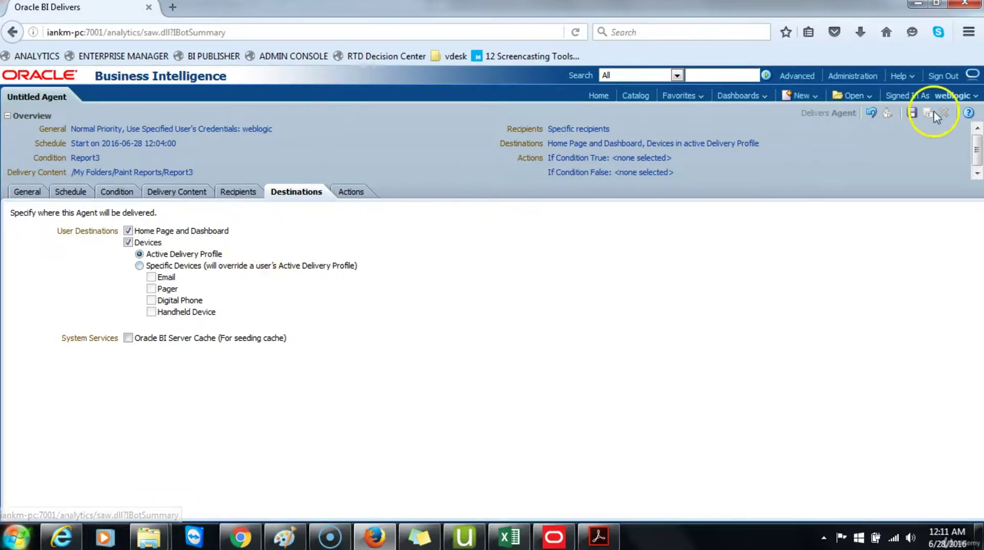
# Step: Save the agent in My Folders > Paint Reports as 'Agent_Report3-Sales Report'
pyautogui.click(911, 113)
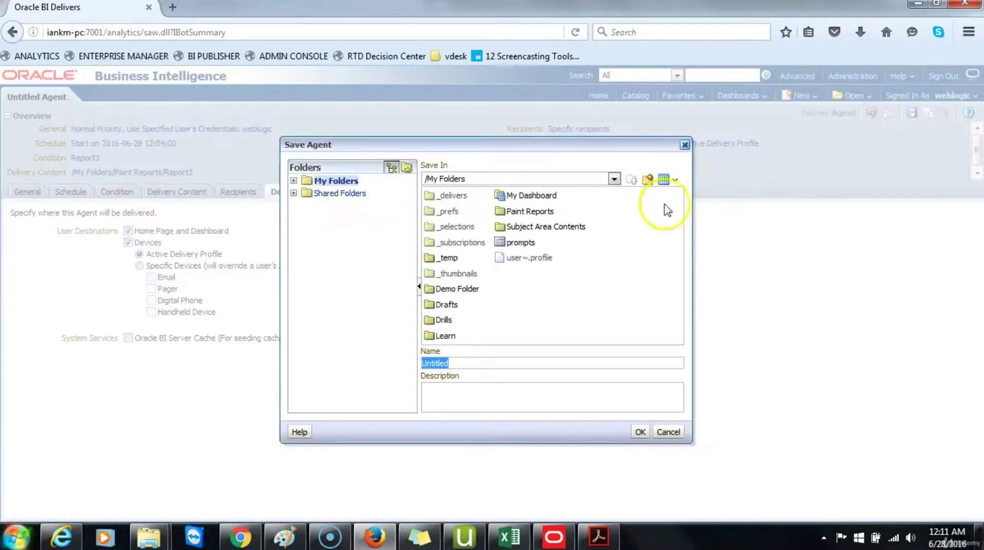
pyautogui.click(294, 180)
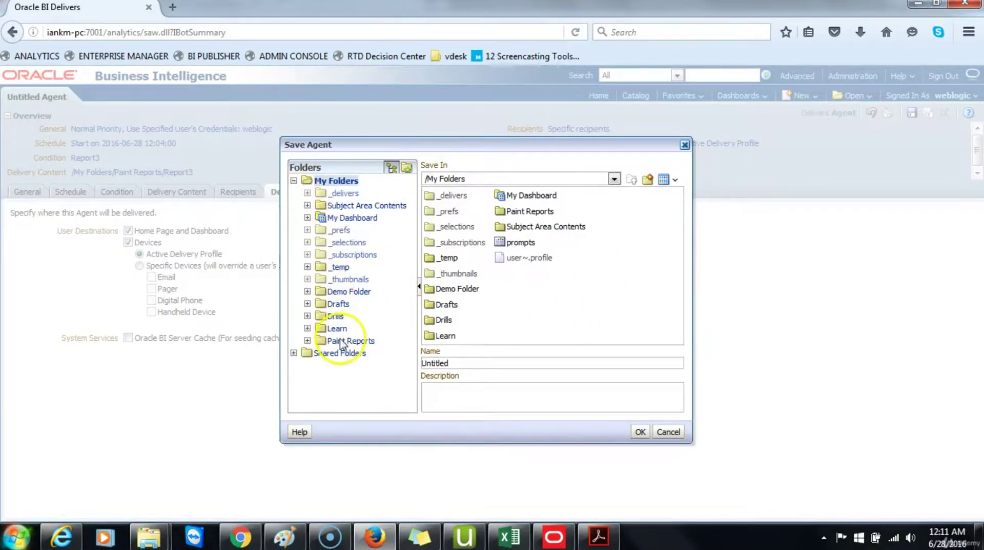
pyautogui.click(356, 340)
pyautogui.click(439, 363)
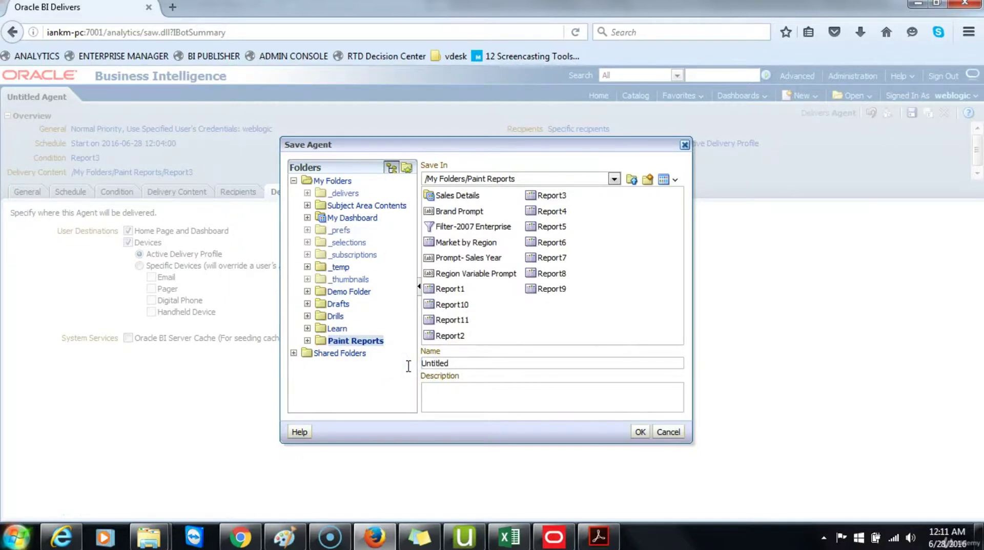
pyautogui.write('Agent_Report')
pyautogui.write('3-SALE')
pyautogui.press('BackSpace')
pyautogui.press('BackSpace')
pyautogui.press('BackSpace')
pyautogui.write('ales Report')
pyautogui.hotkey('shift', 'End')
pyautogui.press('Delete')
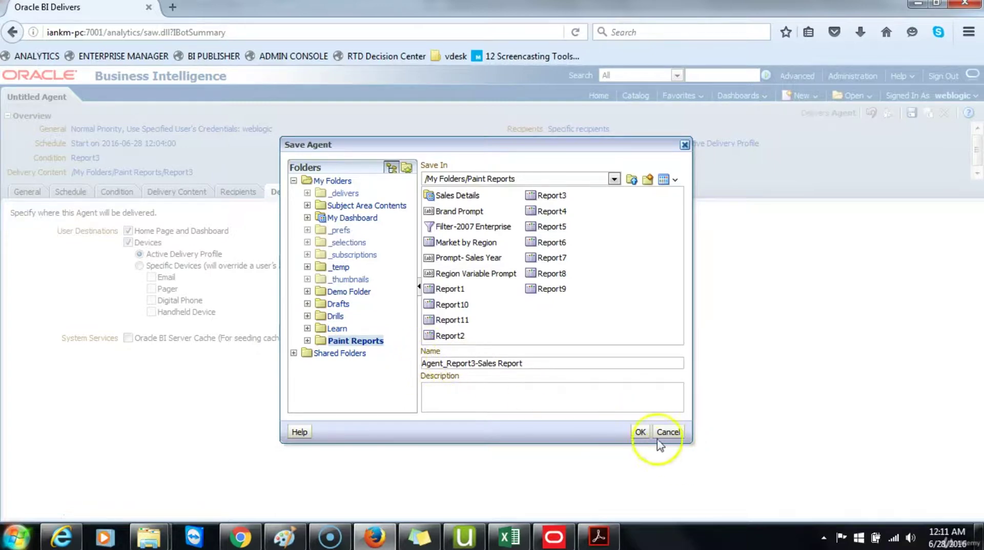
pyautogui.click(640, 431)
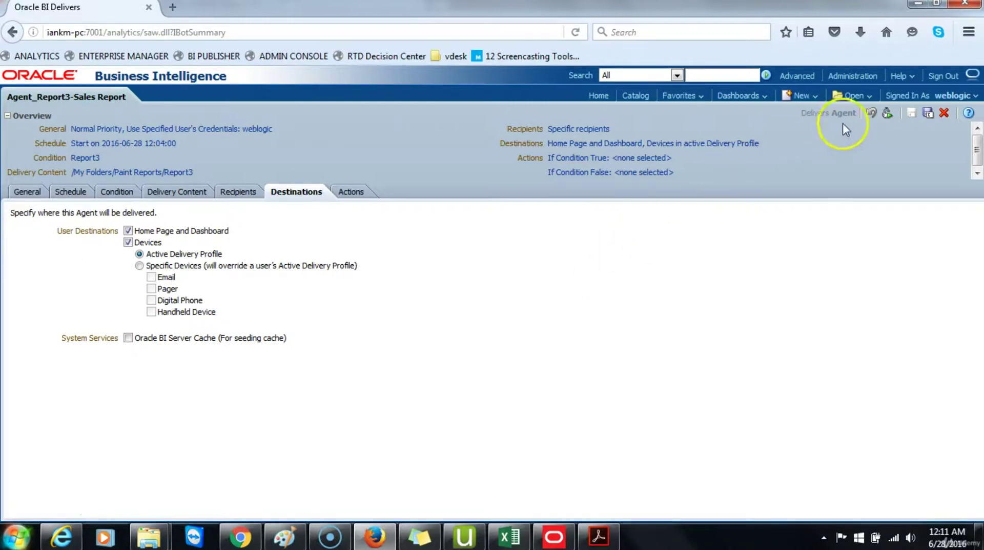
# Step: Run Agent_Report3-Sales Report now, acknowledge its success, and return to the BI home page
pyautogui.click(886, 113)
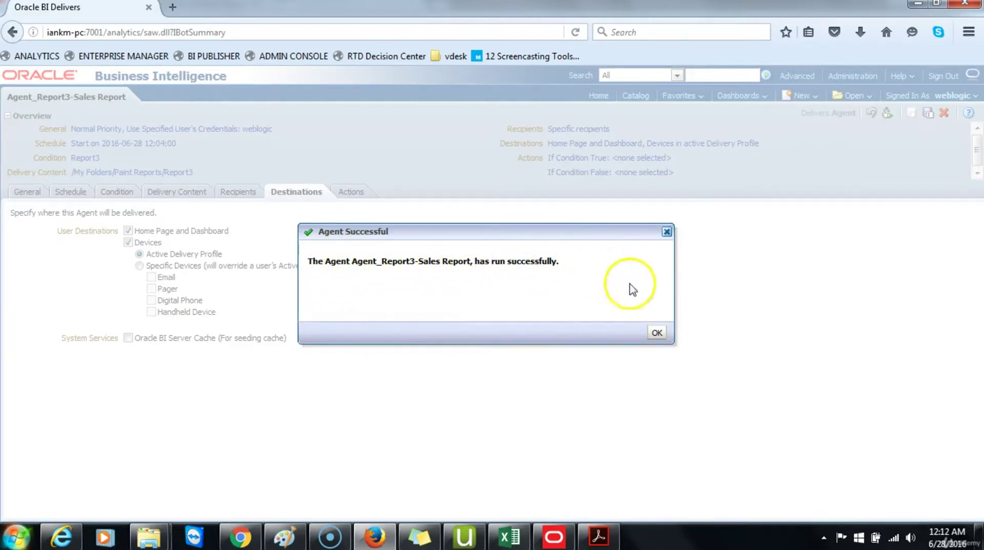
pyautogui.click(657, 332)
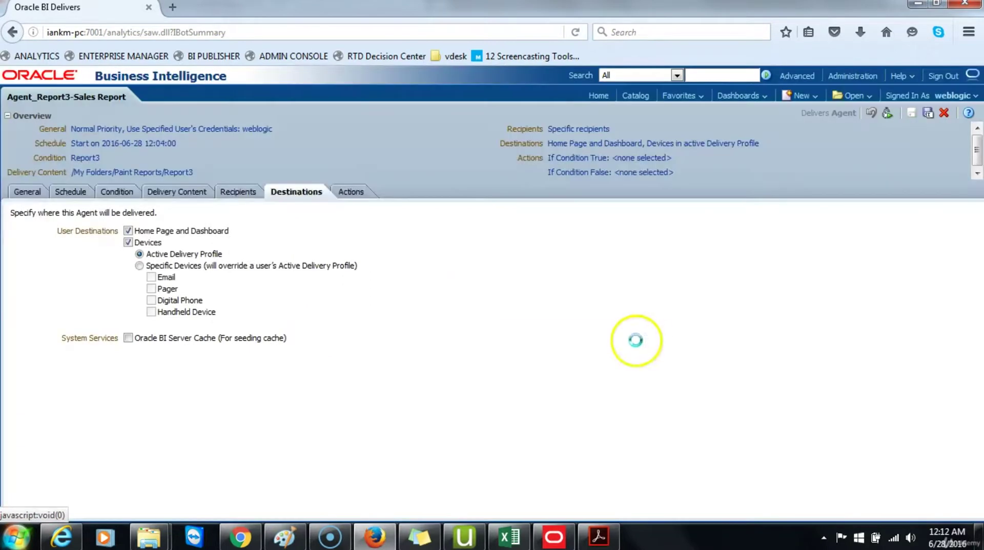
pyautogui.click(563, 106)
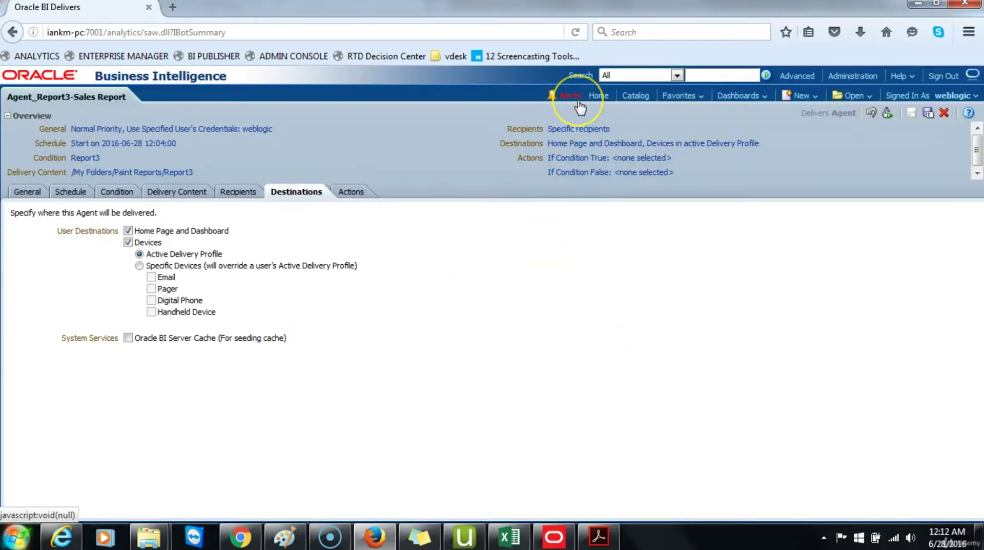
pyautogui.click(598, 97)
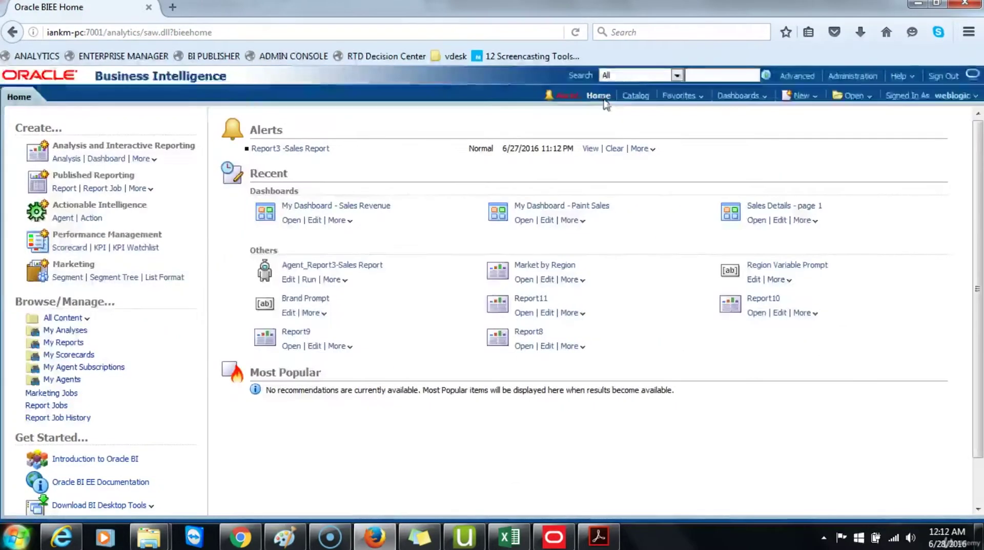
# Step: Open the Report3 -Sales Report alert, review its sales by year and brand, then clear it
pyautogui.click(612, 104)
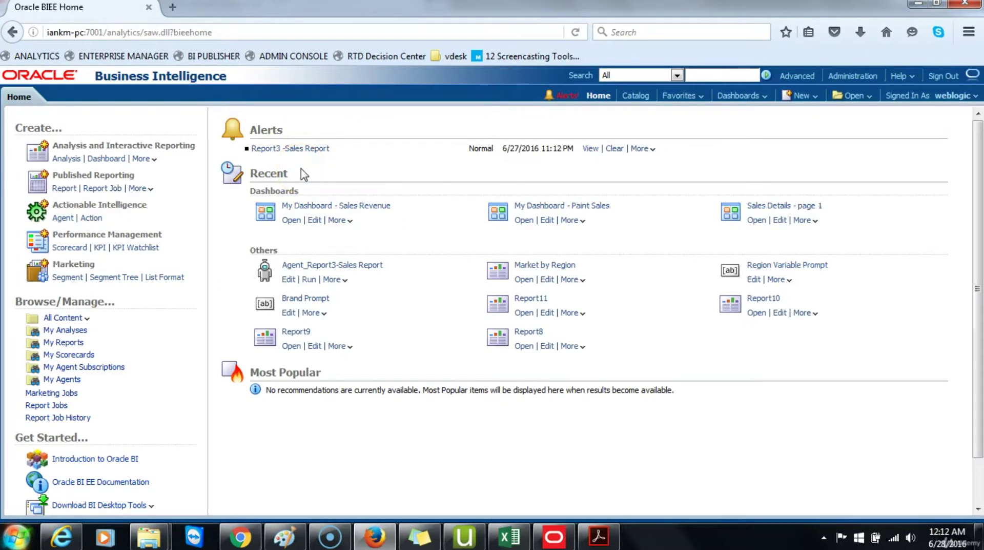
pyautogui.click(301, 149)
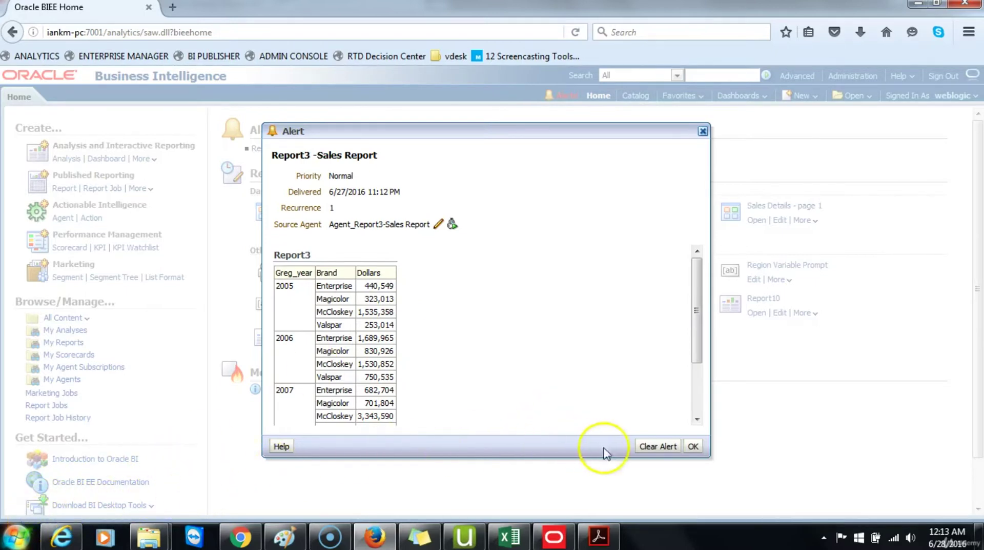
pyautogui.click(657, 447)
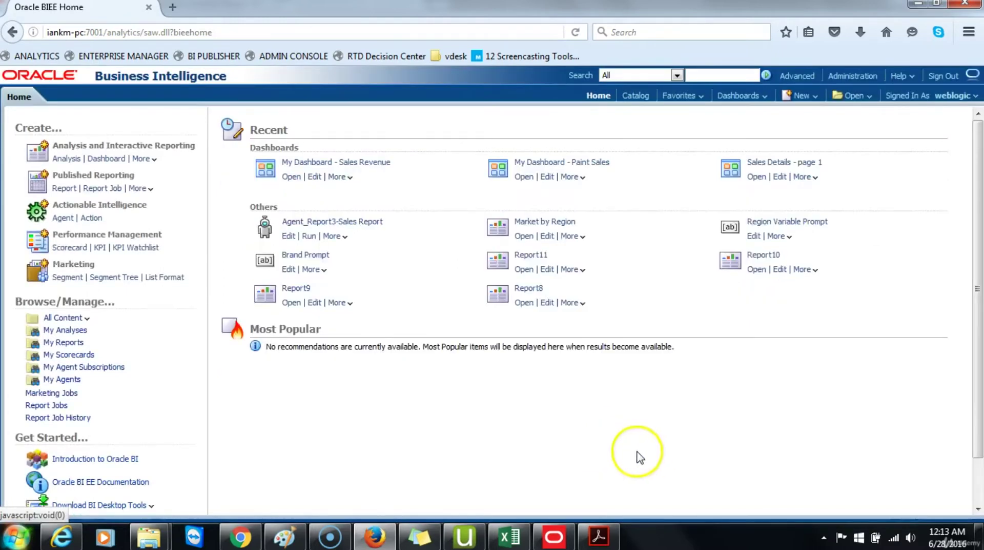